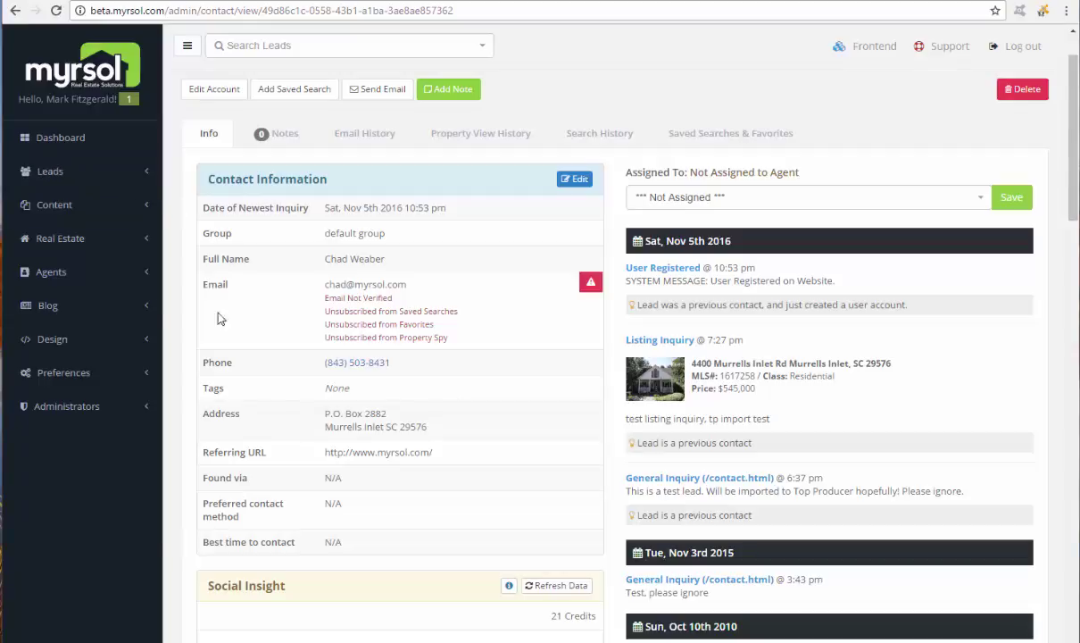
- Open the list of all leads and look through the entries
click(79, 172)
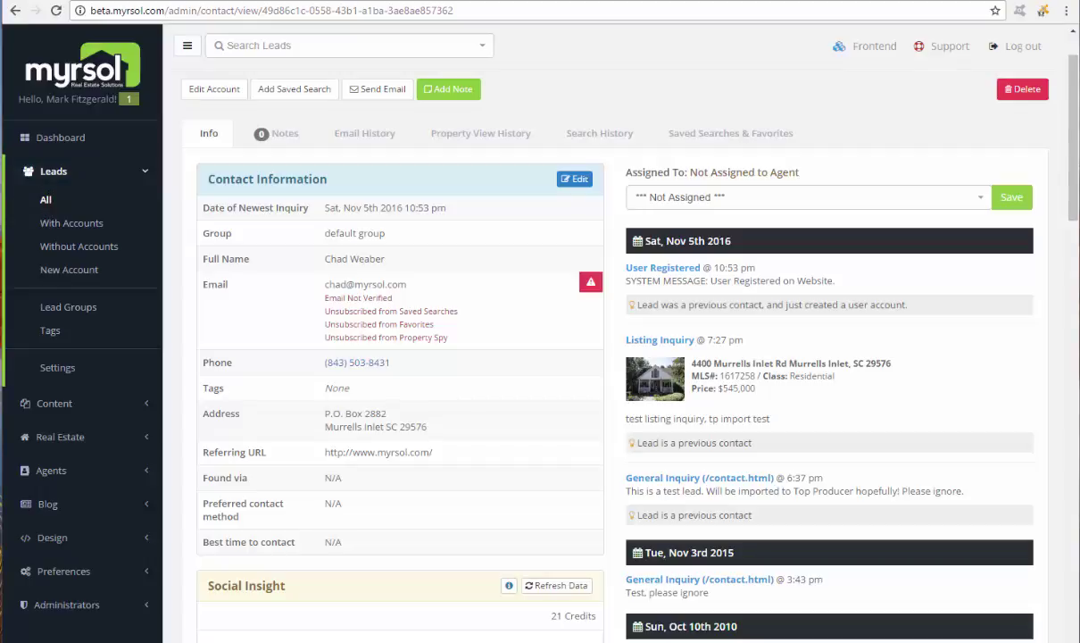
click(44, 199)
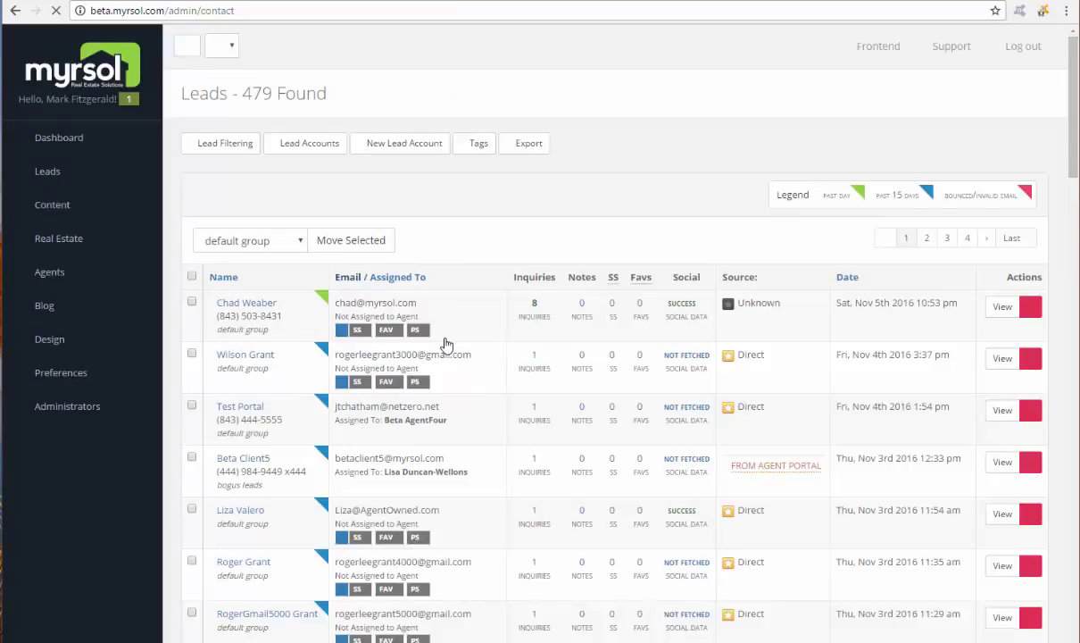
scroll(449, 348, down, 2)
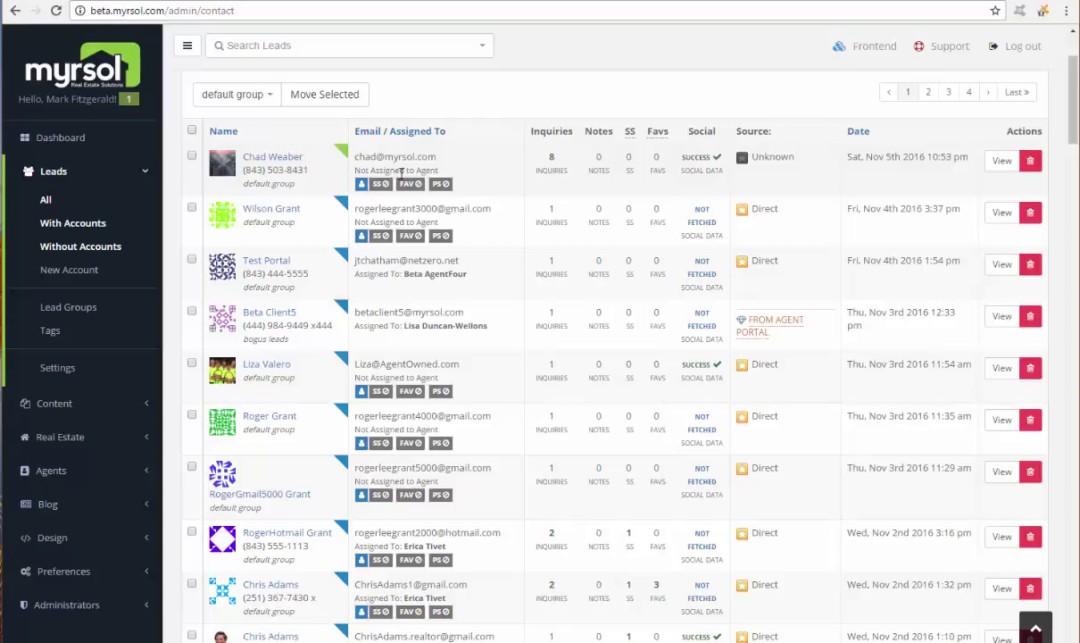
- Open the newest lead's record and review its contact information, social insight and inquiry history
click(271, 157)
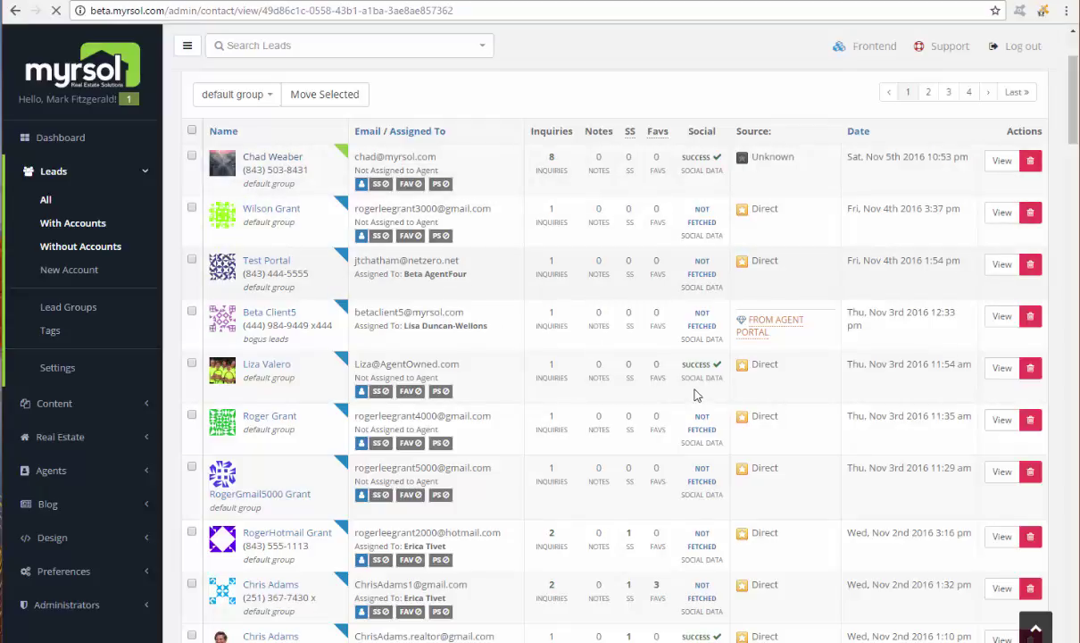
scroll(695, 391, down, 2)
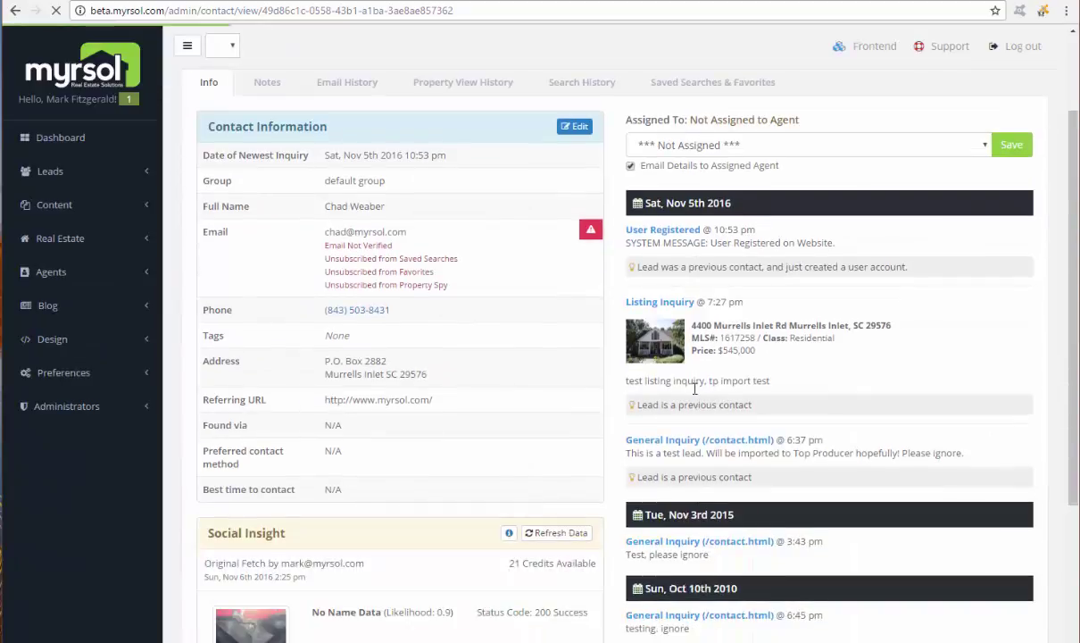
scroll(694, 390, down, 4)
scroll(694, 305, up, 2)
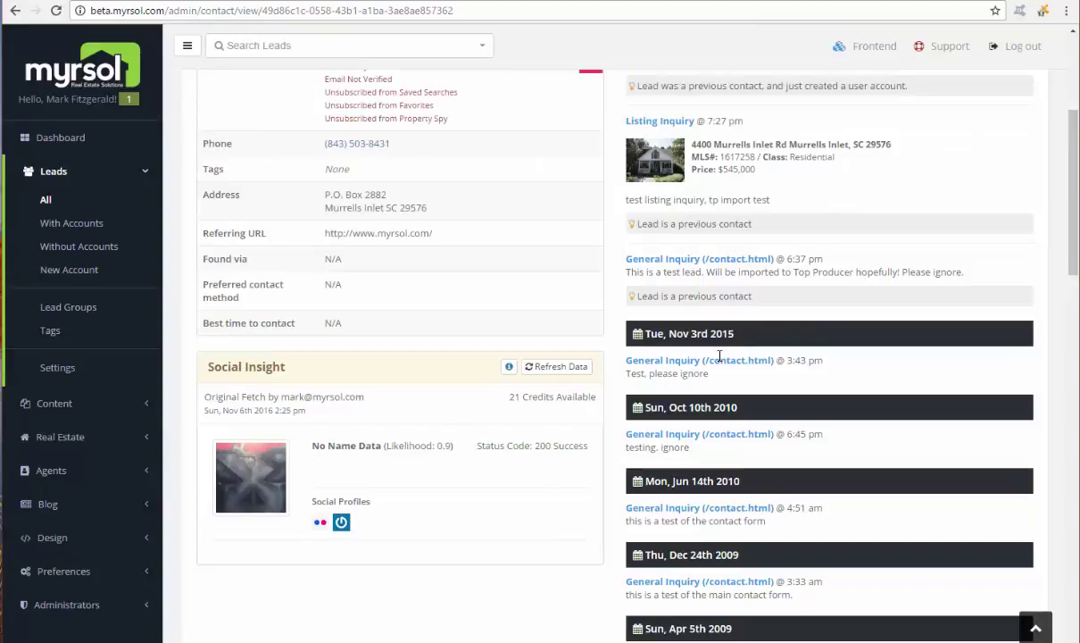
scroll(720, 354, up, 2)
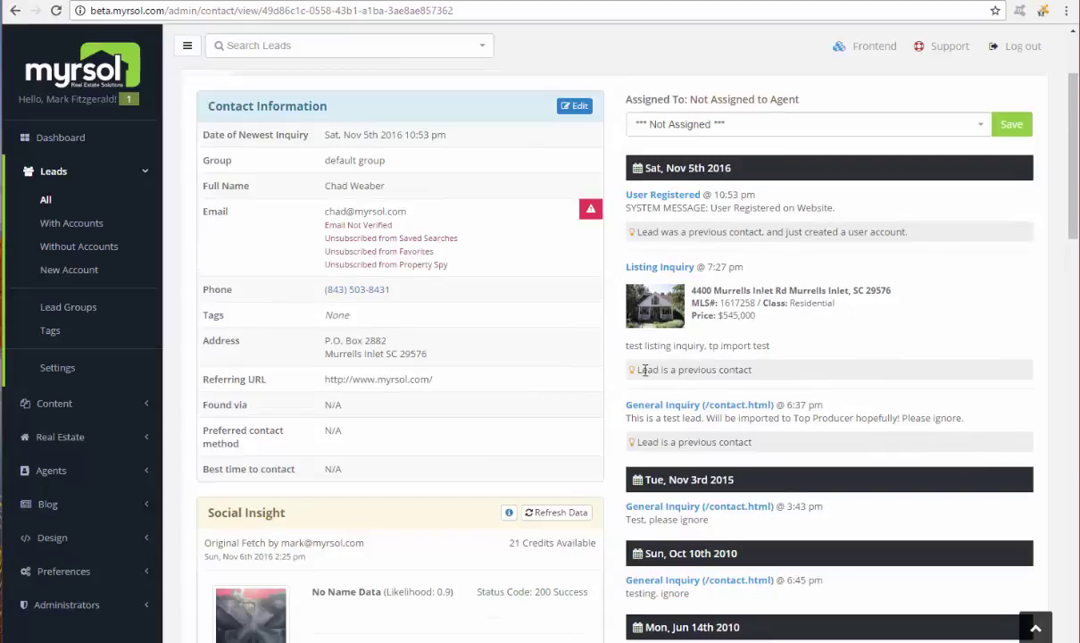
scroll(519, 368, down, 2)
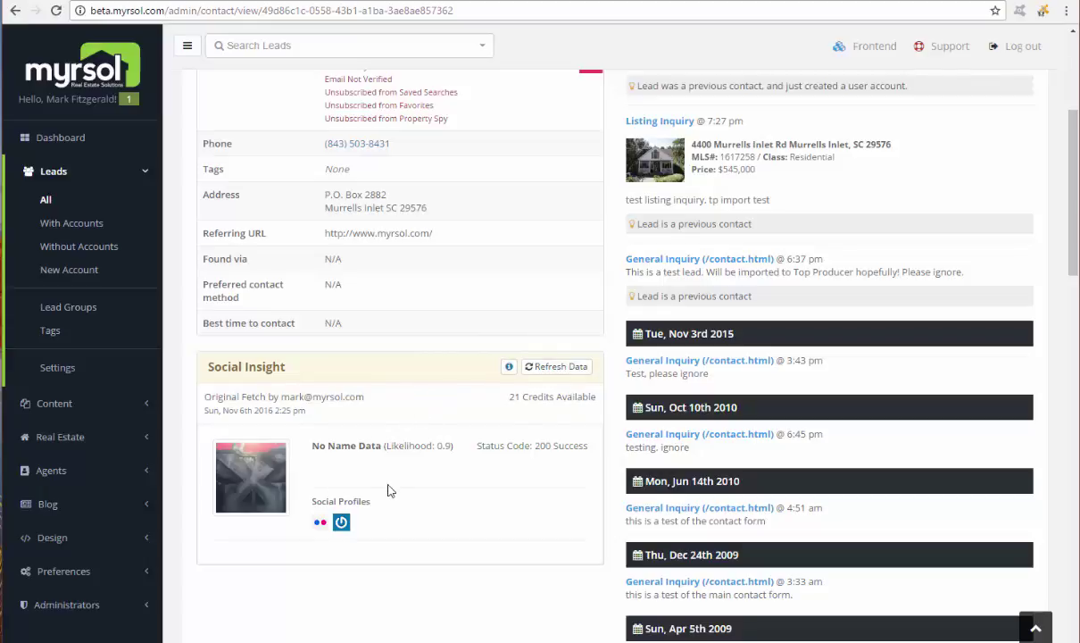
- Reopen the newest lead from the full leads list, view its editable contact details and close them without changes
click(45, 199)
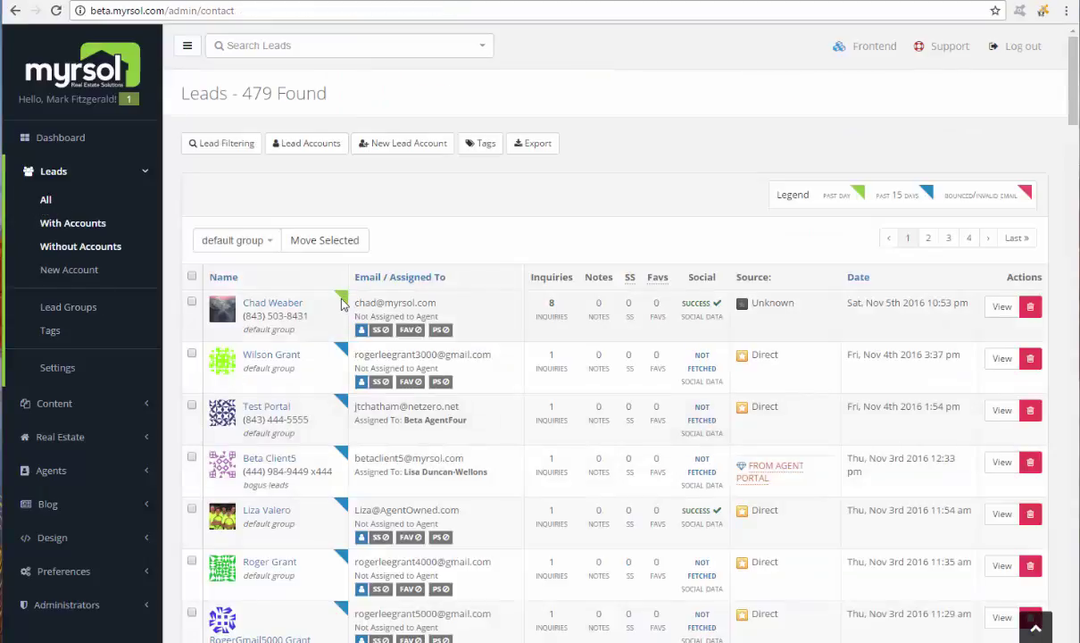
click(257, 306)
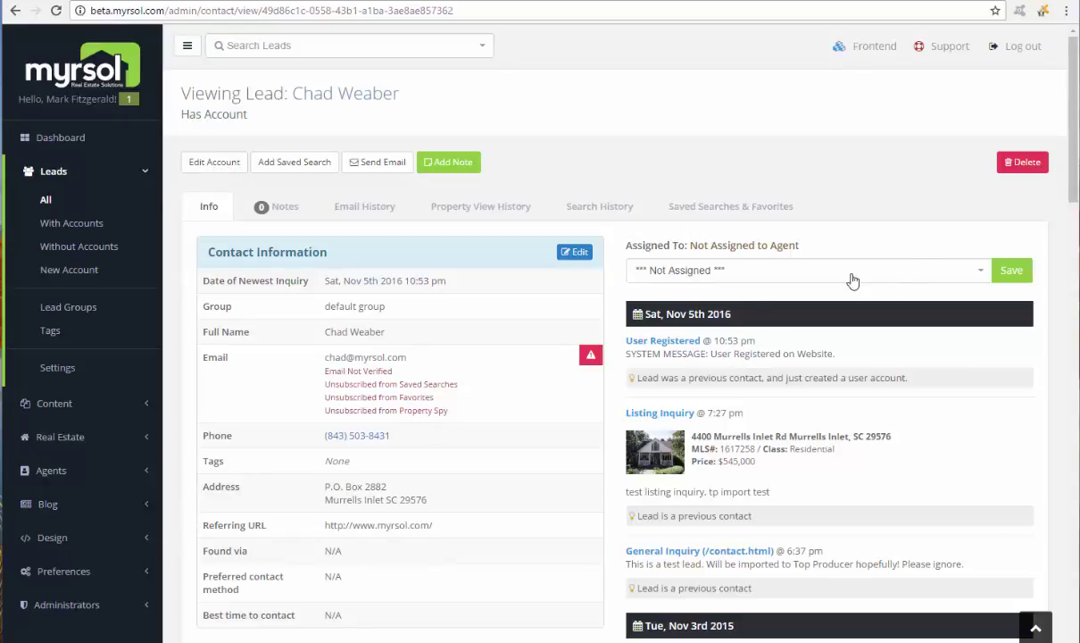
scroll(428, 237, down, 1)
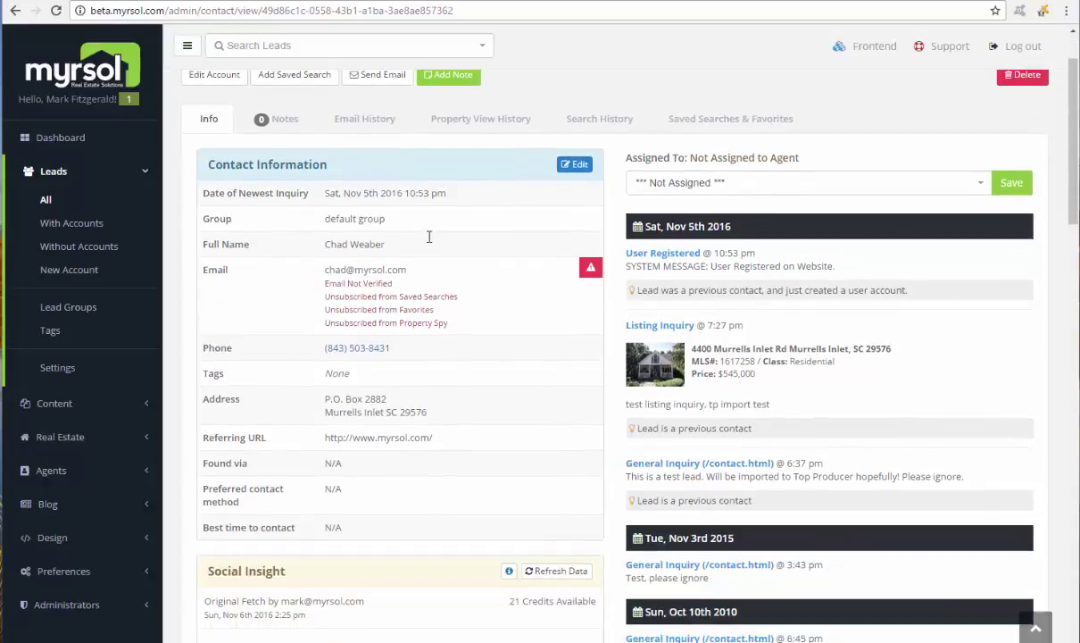
scroll(429, 236, down, 1)
click(577, 113)
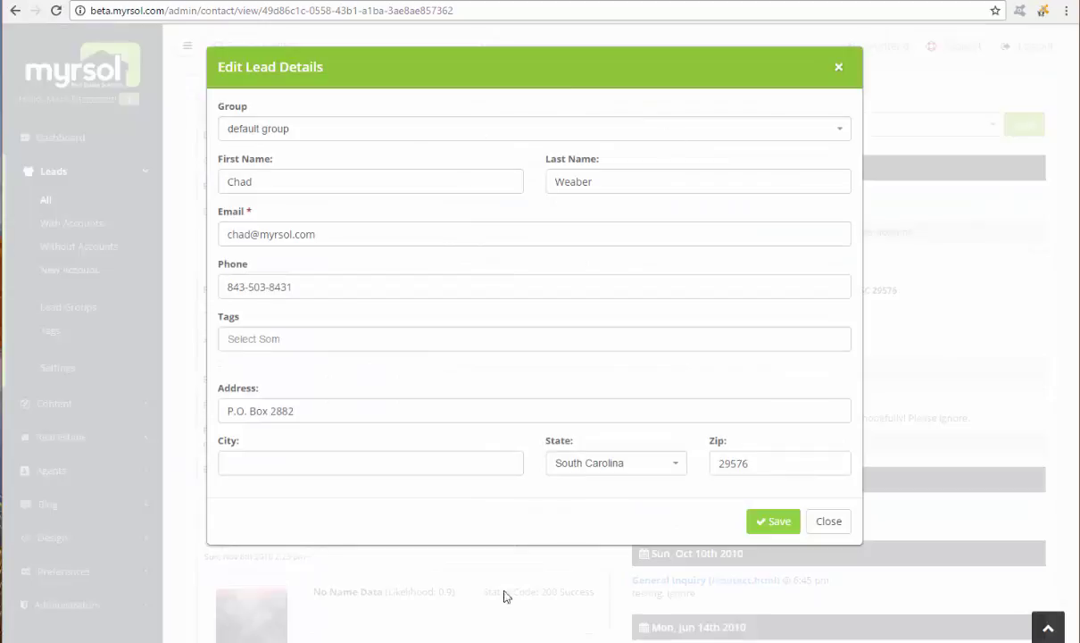
click(824, 525)
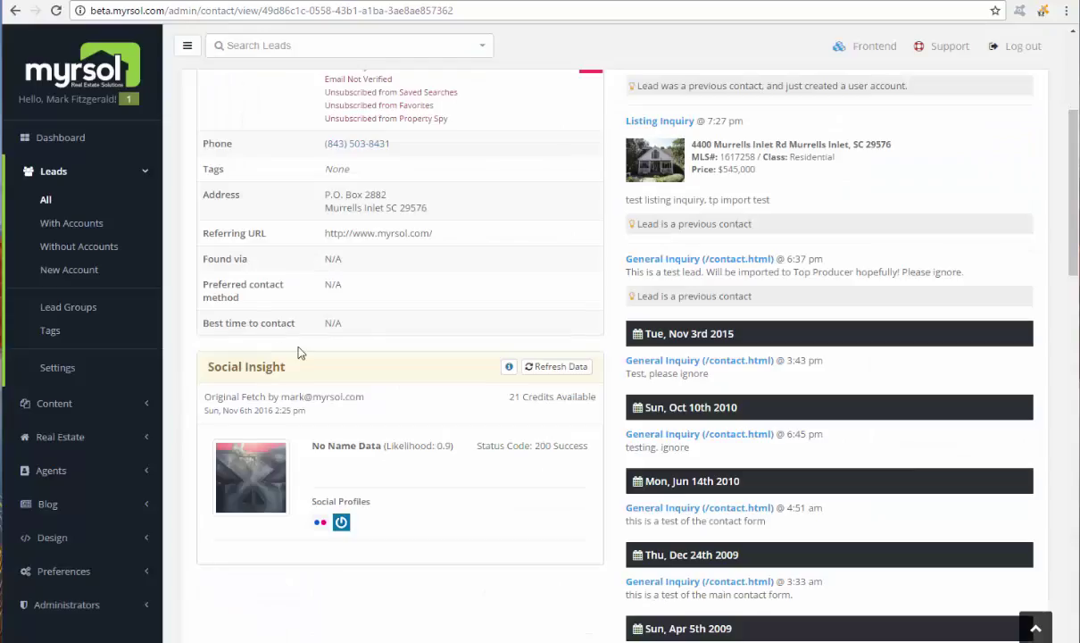
- Open the new account form and view the available account types without choosing one
click(82, 277)
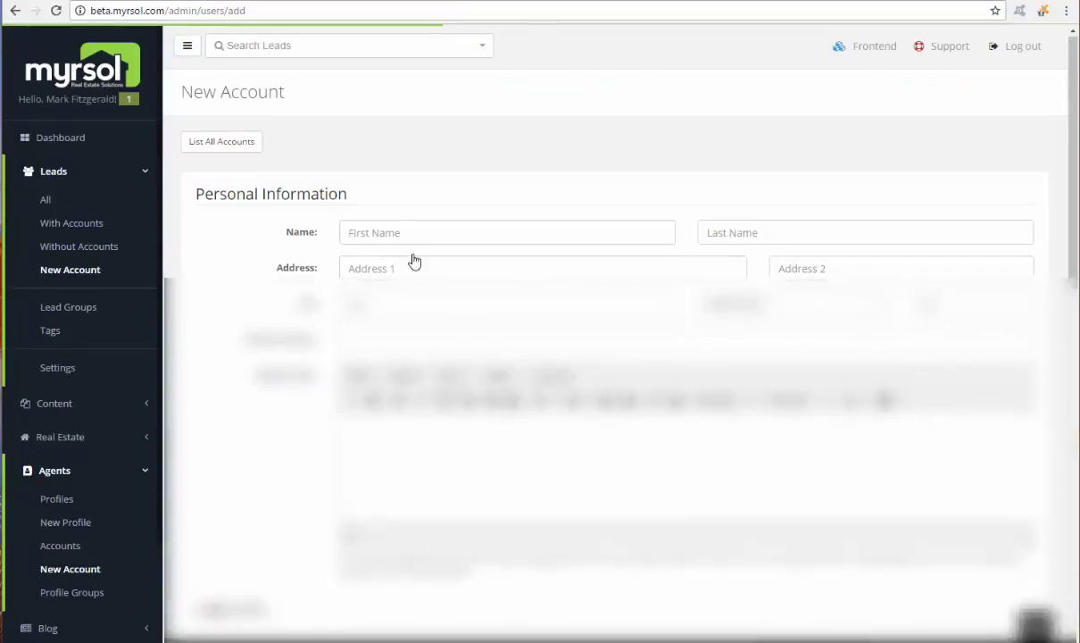
scroll(413, 258, down, 4)
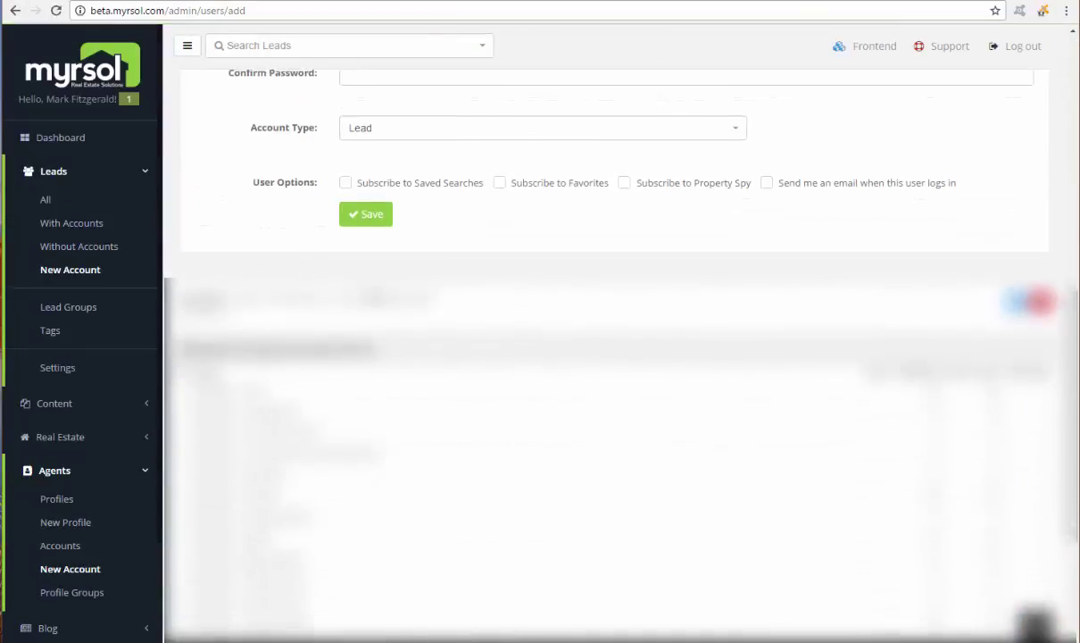
scroll(374, 360, up, 4)
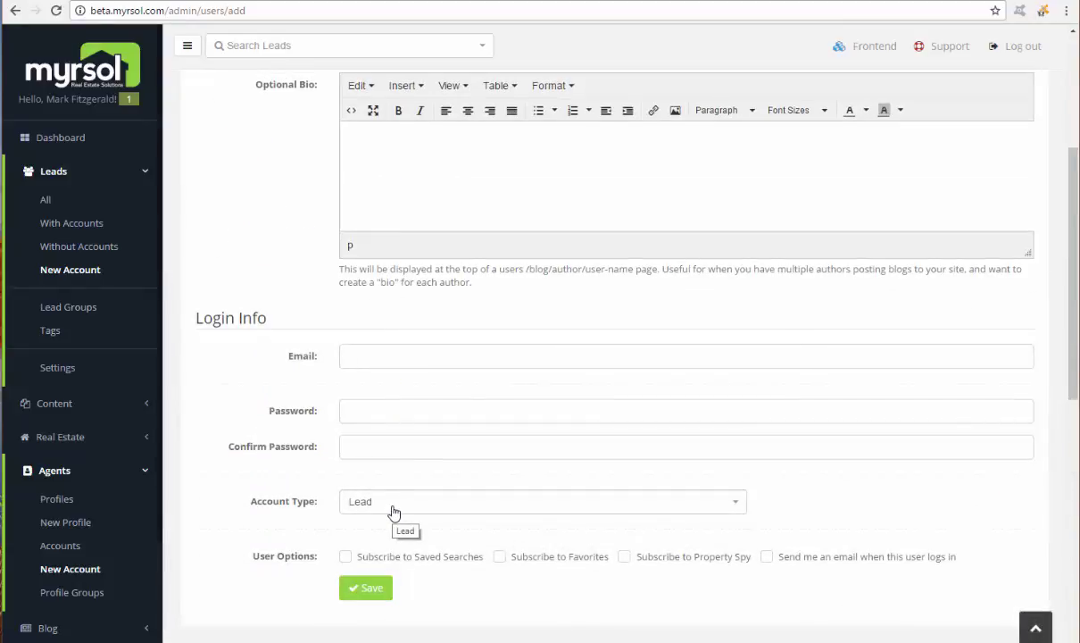
click(392, 511)
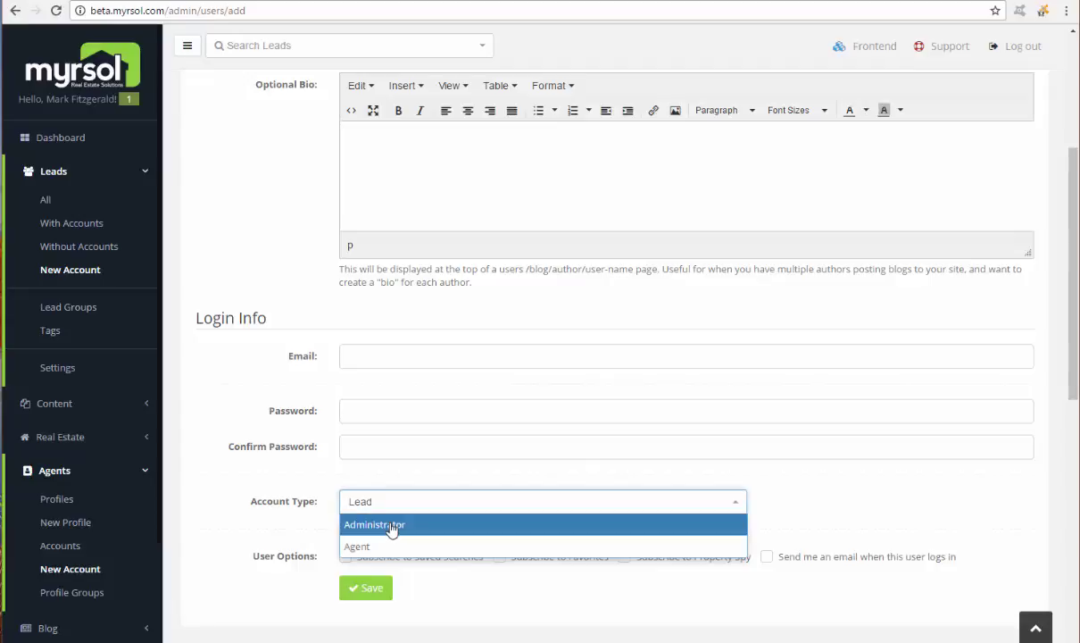
click(228, 370)
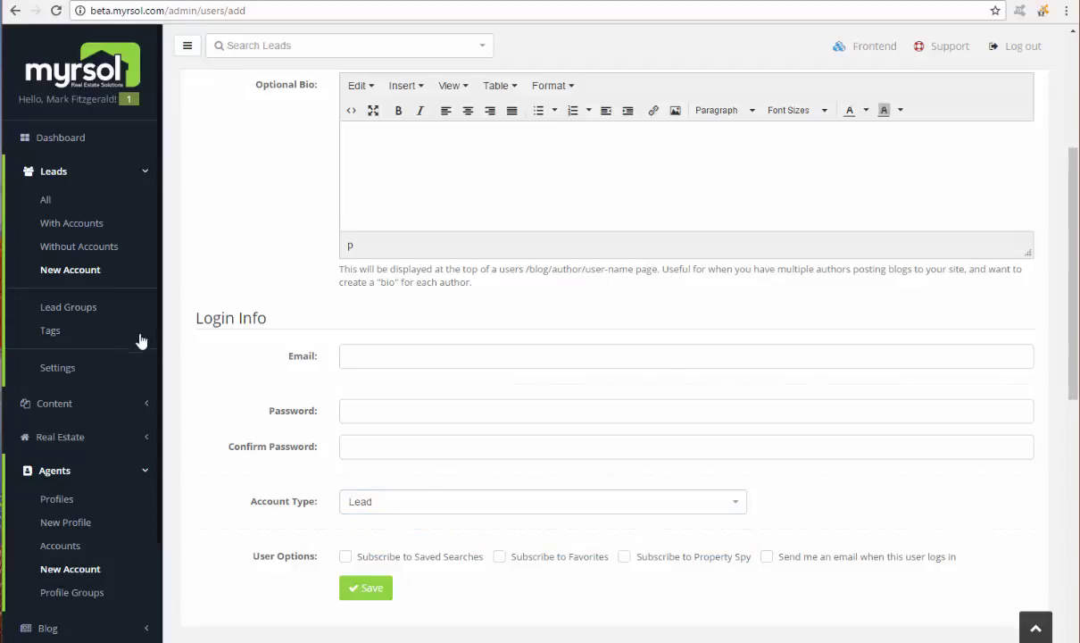
- List the agent profiles, view the Murrells Inlet Office group and return to the ungrouped agents
click(51, 176)
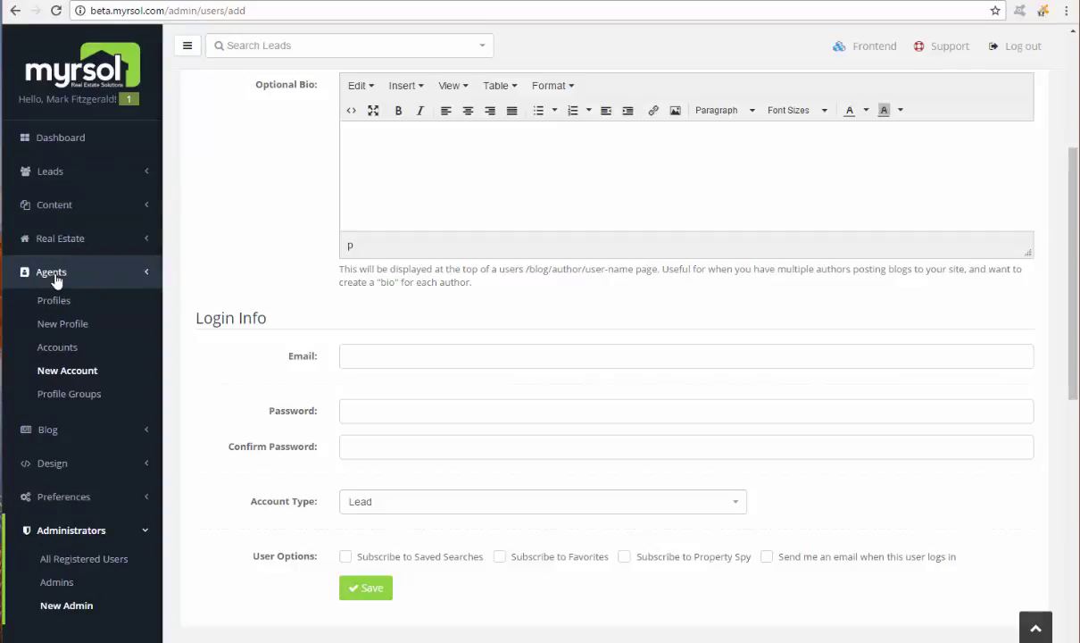
click(54, 274)
click(59, 272)
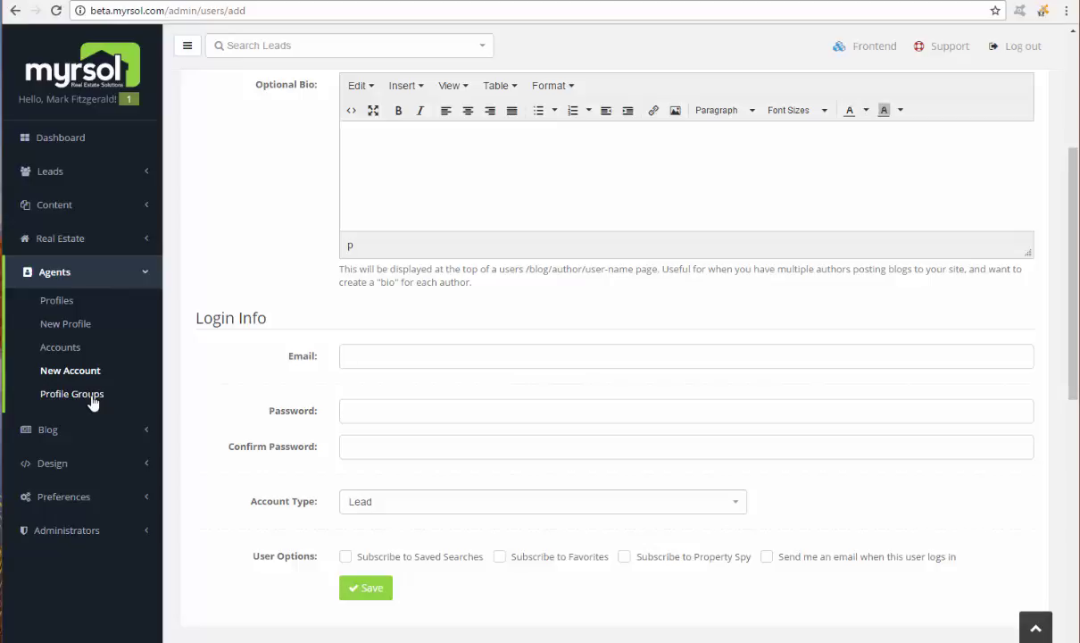
click(55, 299)
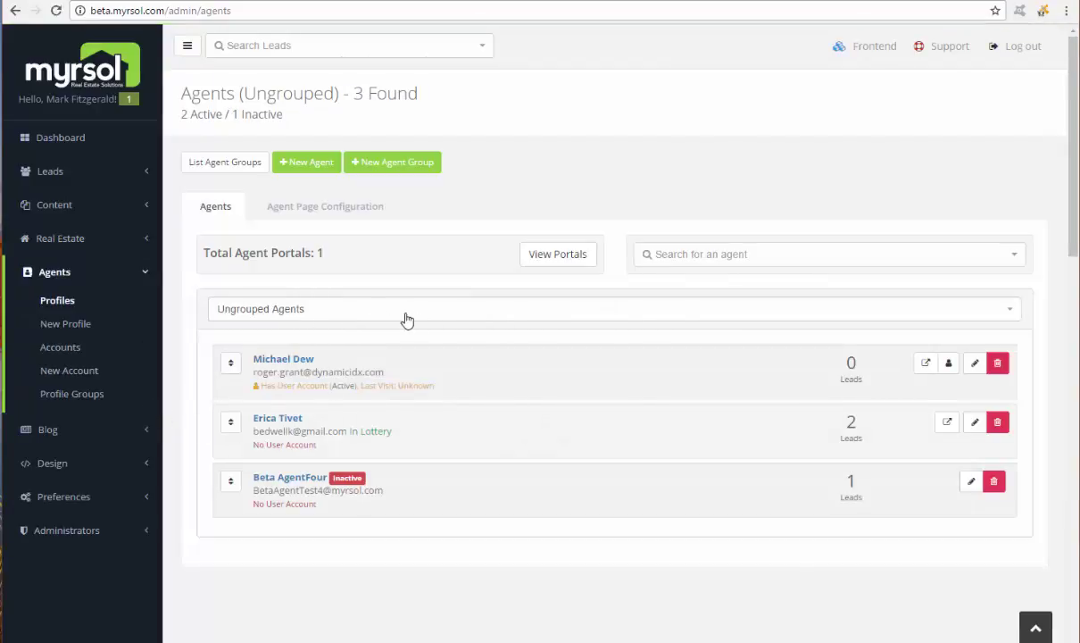
click(424, 319)
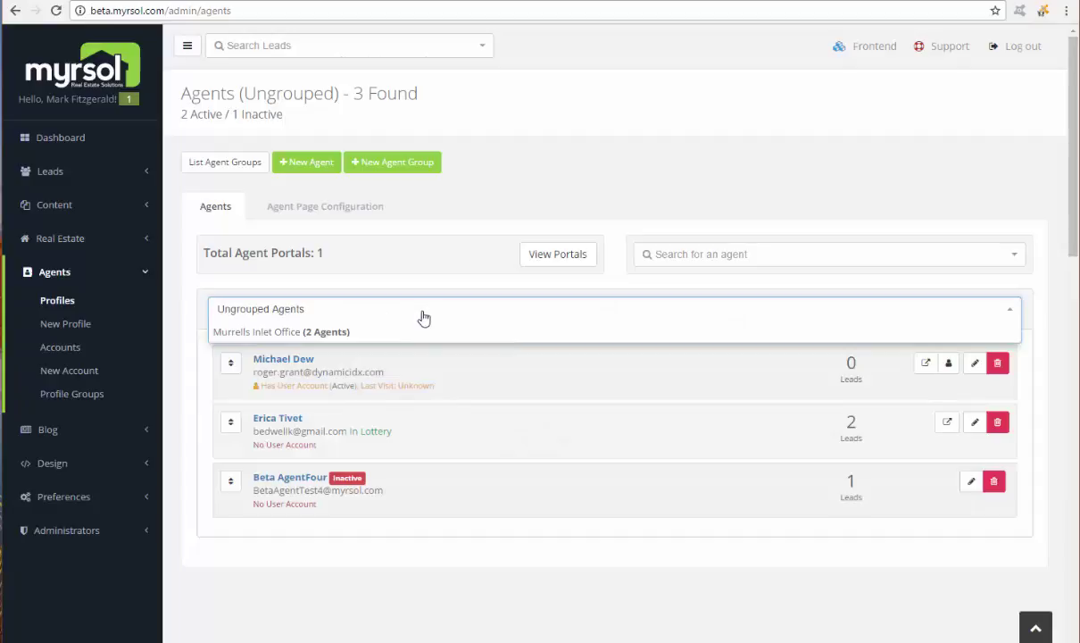
click(337, 335)
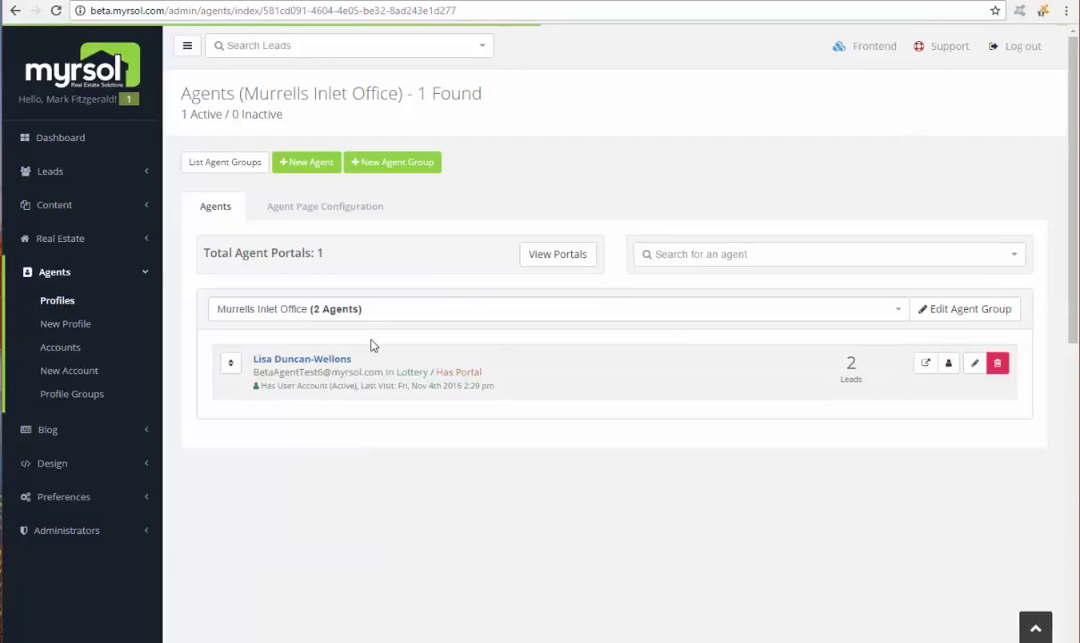
click(350, 312)
click(285, 334)
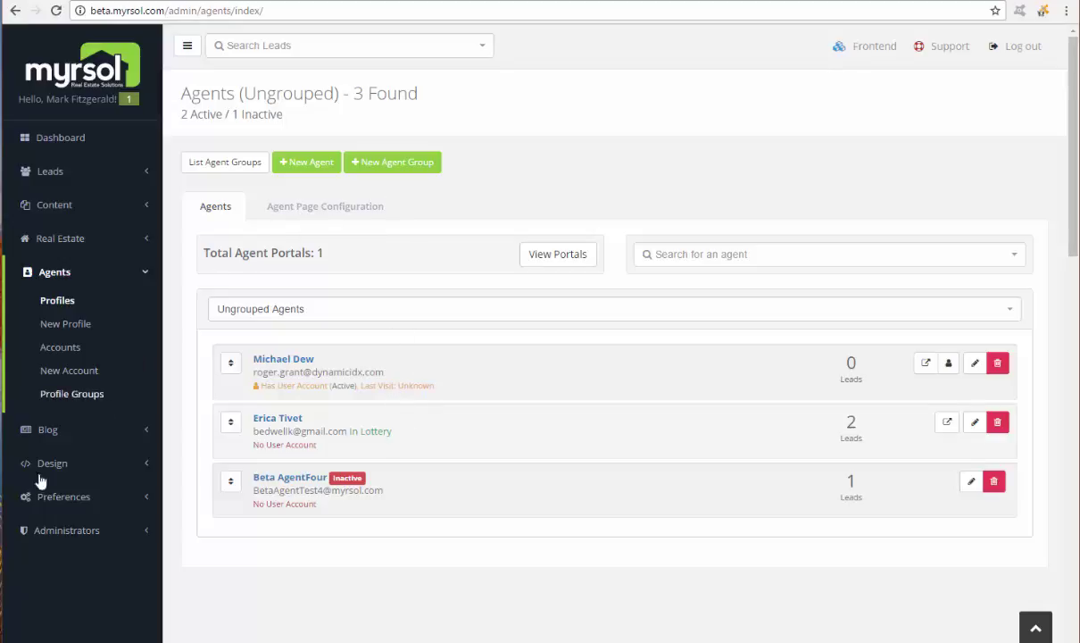
- Open the test form used in one page from form management for editing and view its fields
click(65, 209)
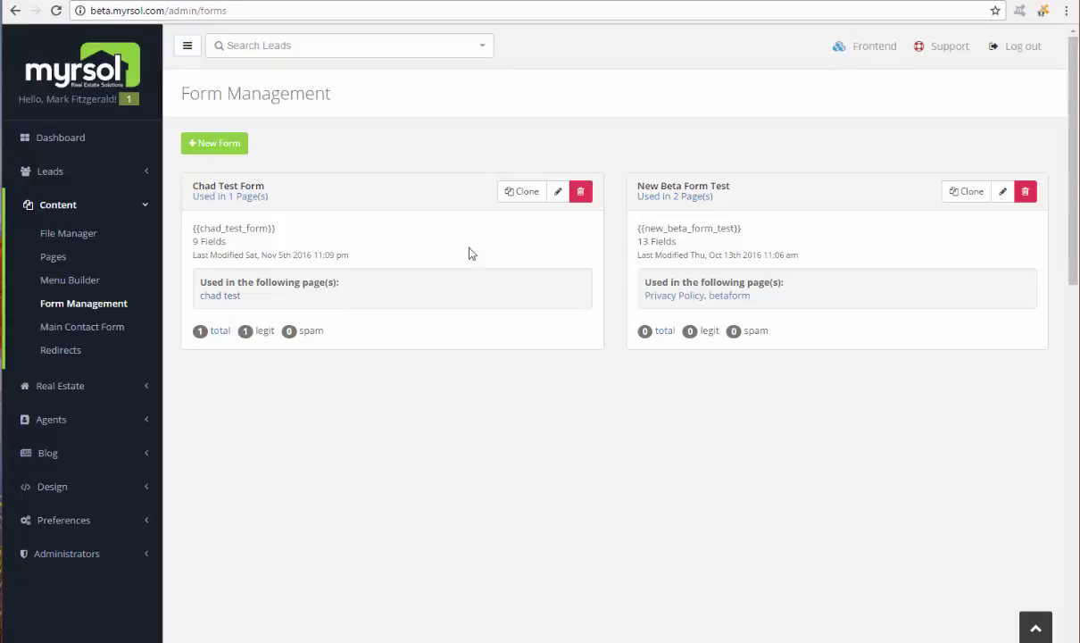
click(558, 193)
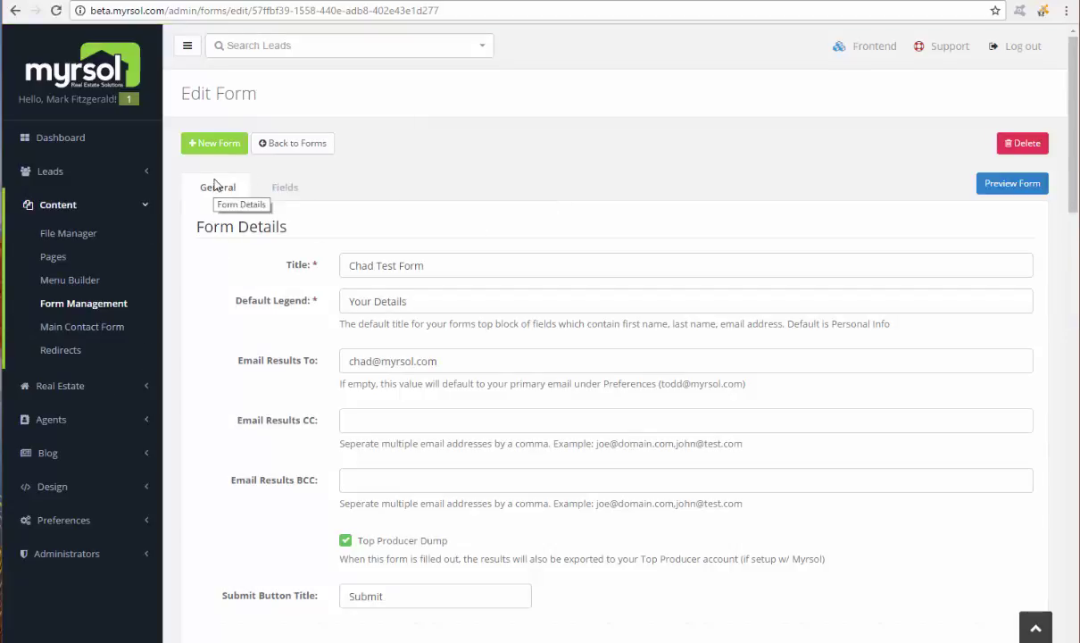
click(284, 189)
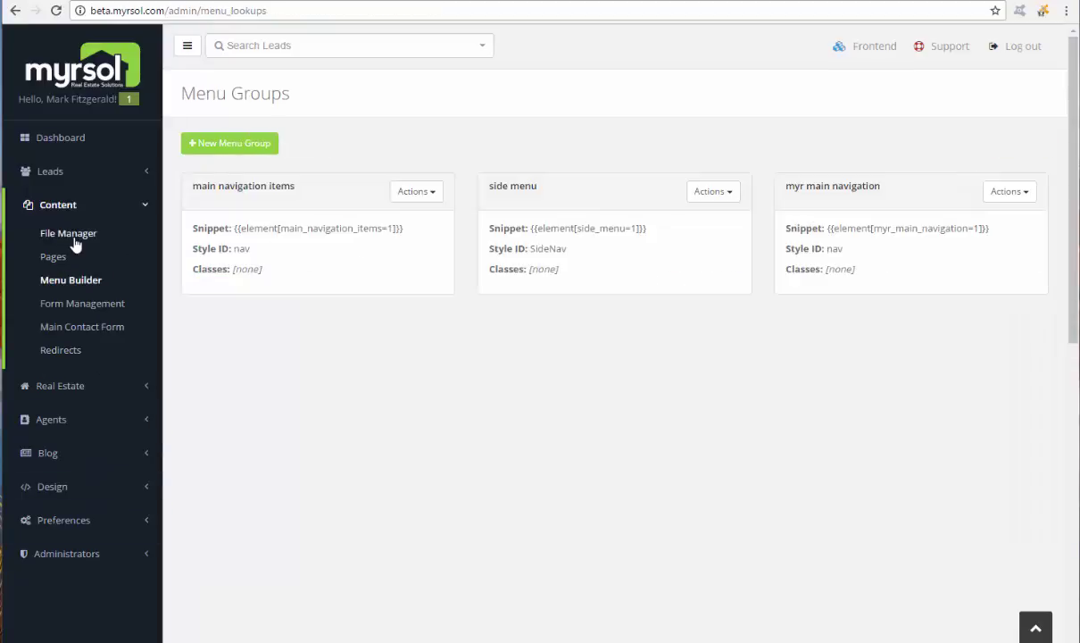
- Open the file manager and look over the design and preferences options
click(75, 240)
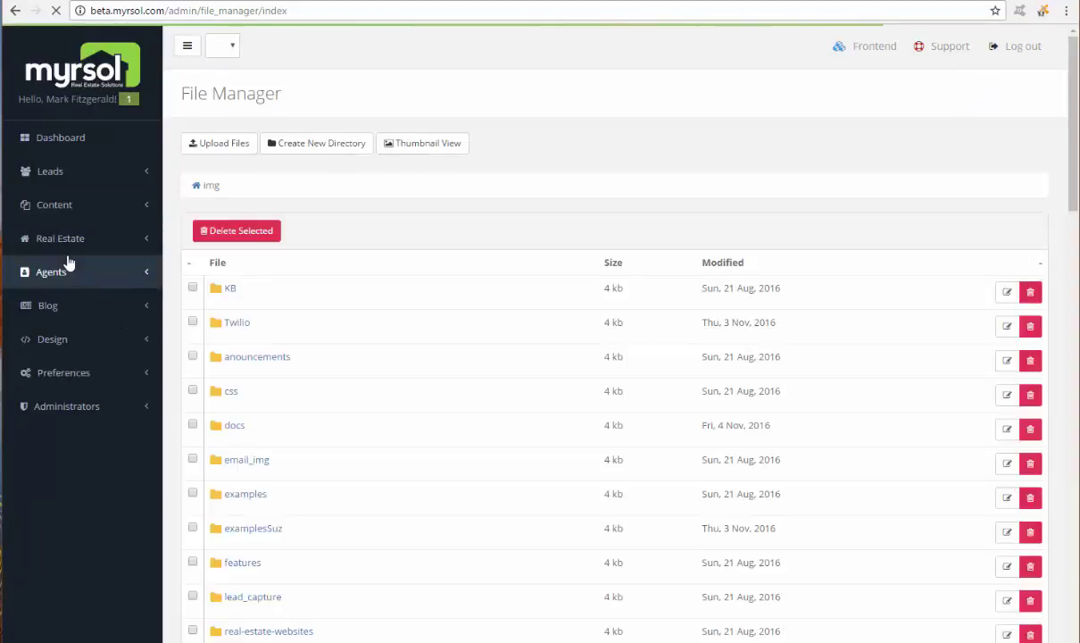
click(53, 211)
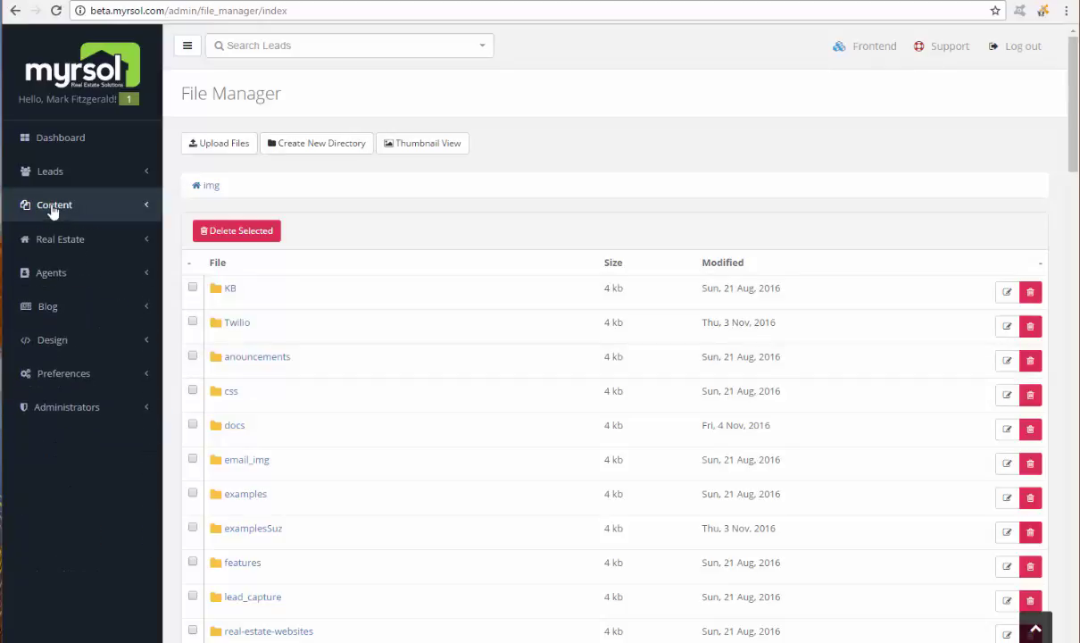
click(59, 341)
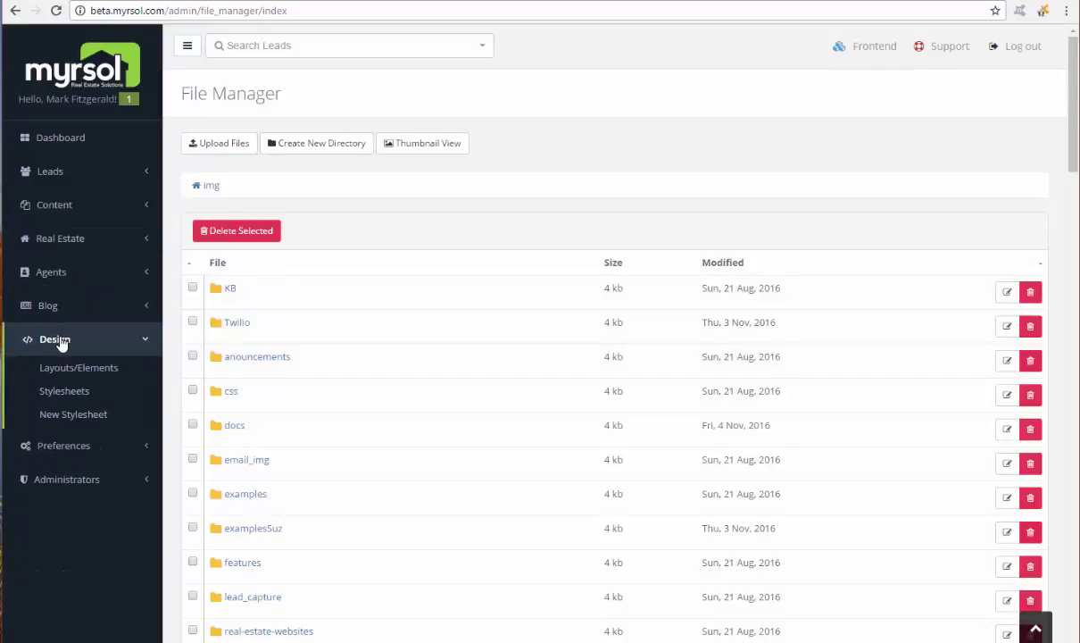
click(65, 453)
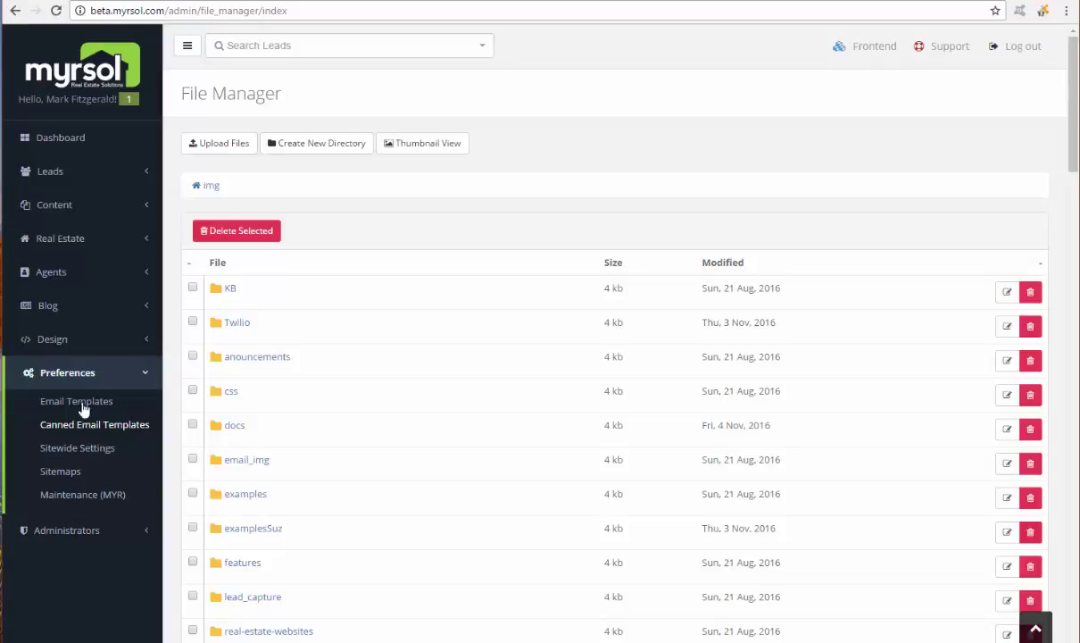
- Open a new email to the newest lead from its record and view the canned email template choices
click(51, 172)
click(46, 202)
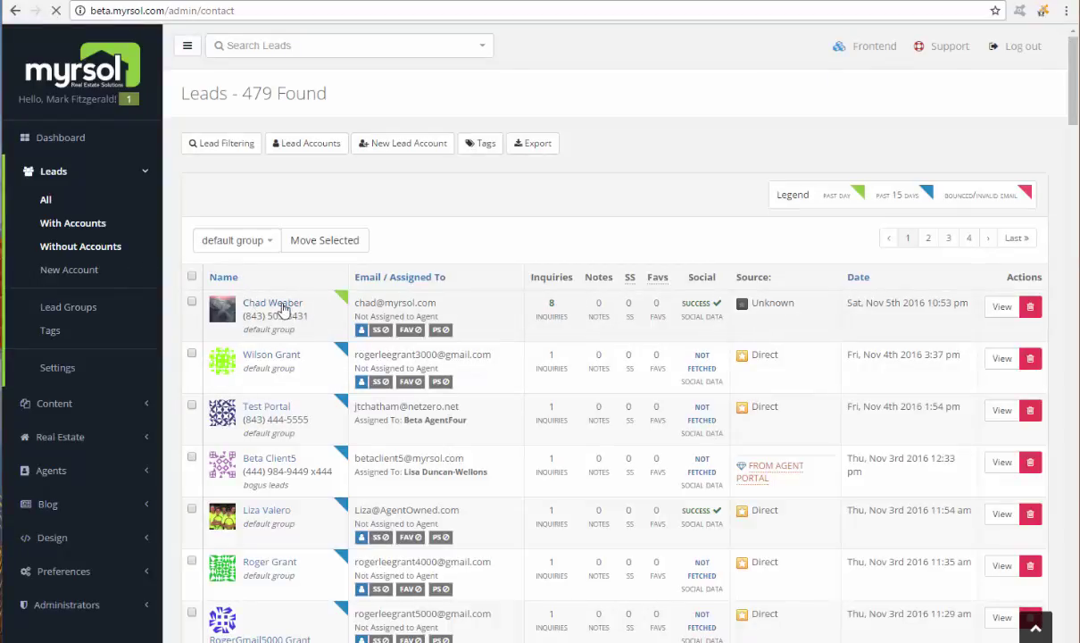
click(282, 304)
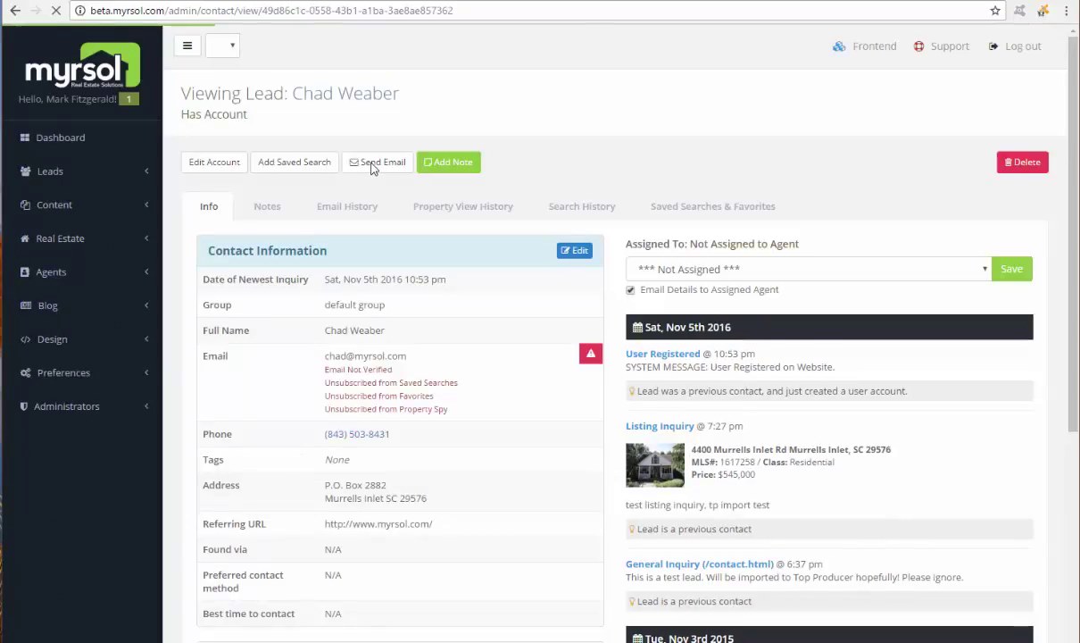
click(372, 165)
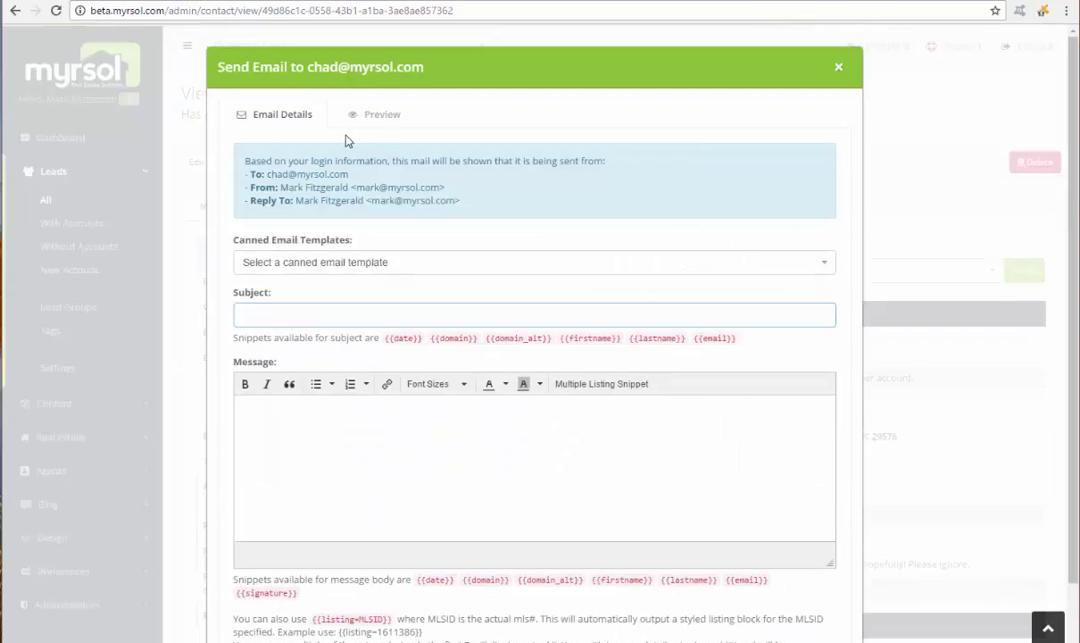
click(368, 266)
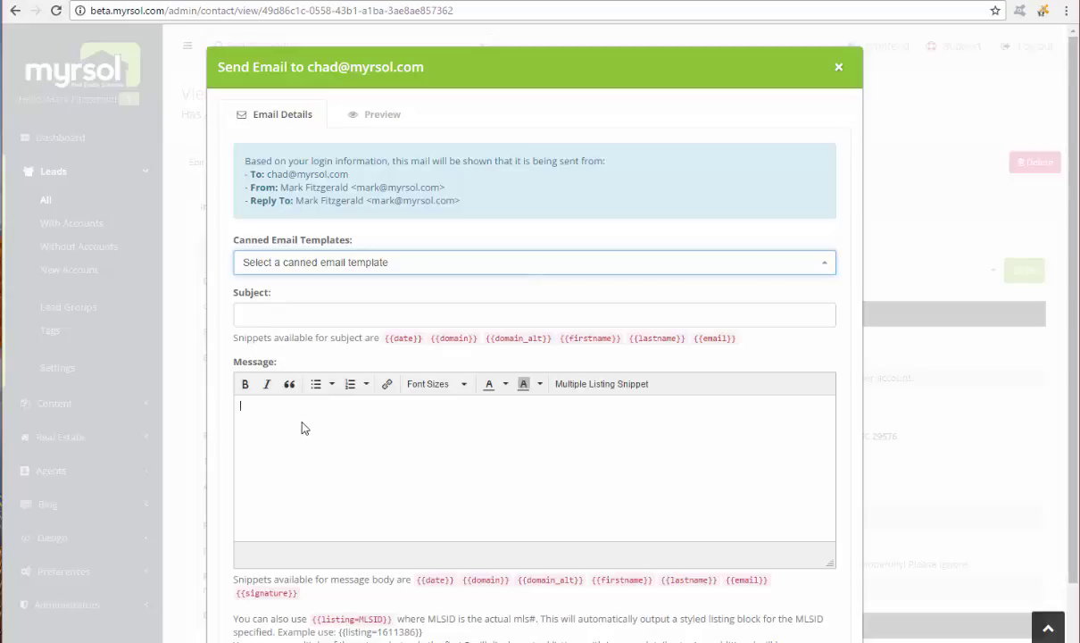
- Insert a listing snippet for MLSID 1404799 into the email message, preview it and close the email without sending
click(608, 386)
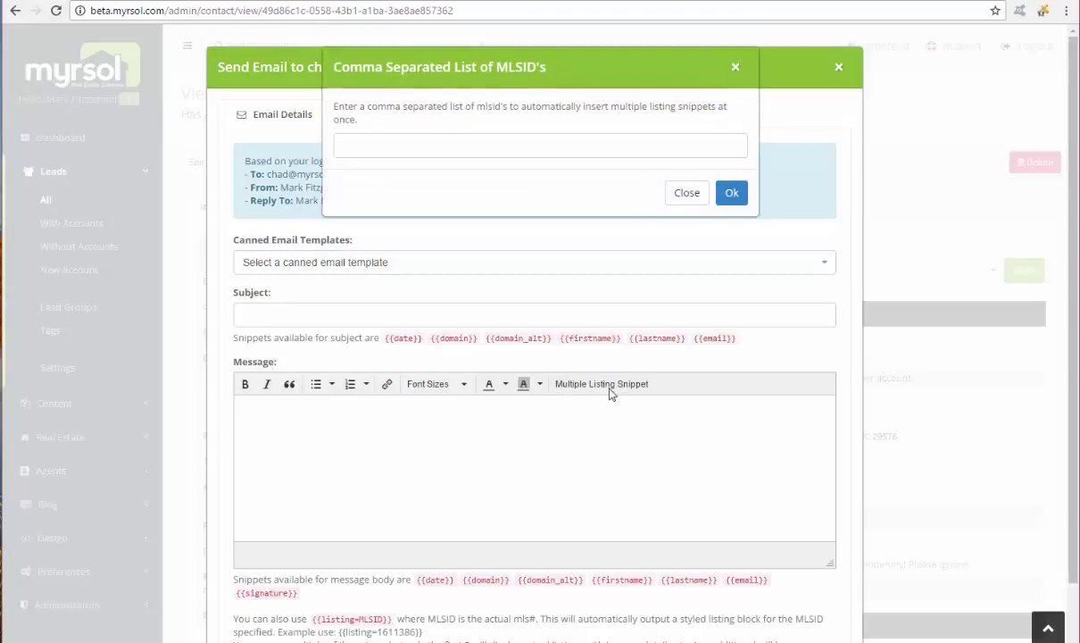
text(1404799)
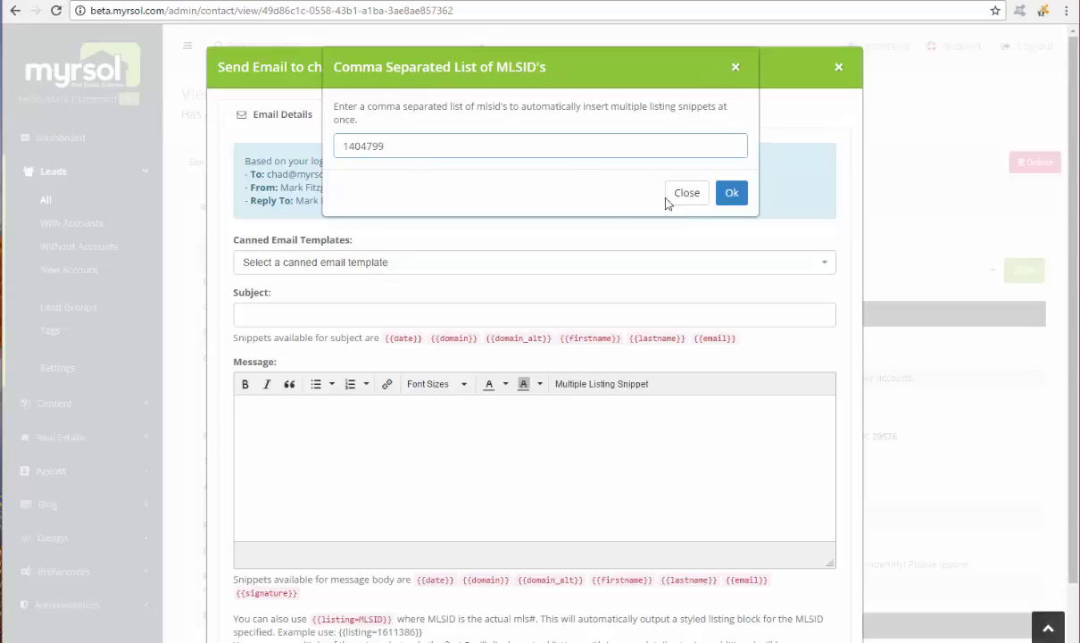
key(Return)
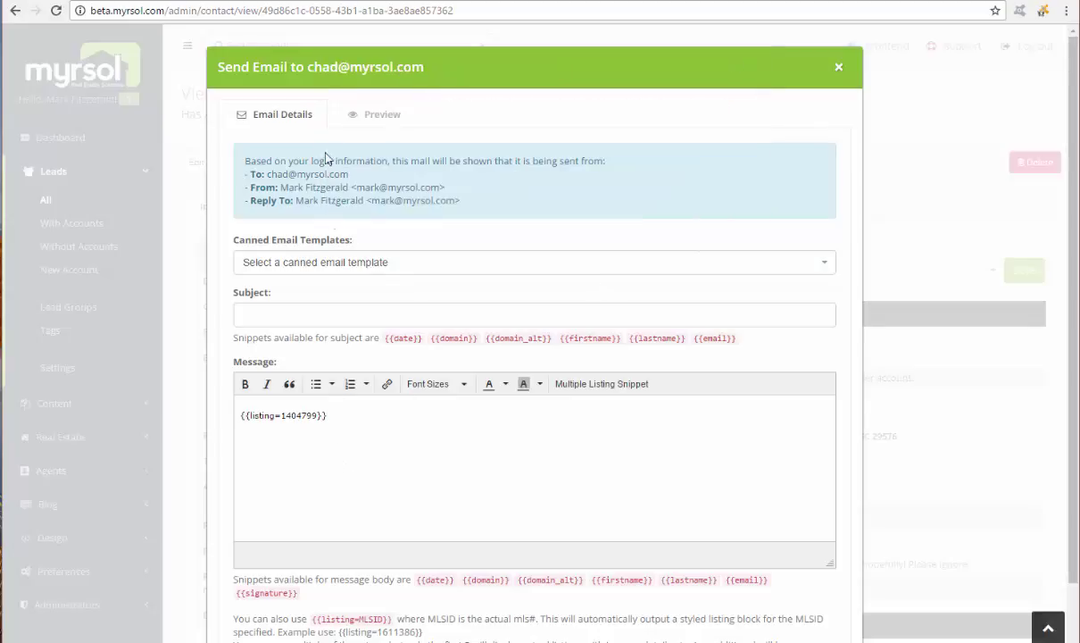
click(375, 119)
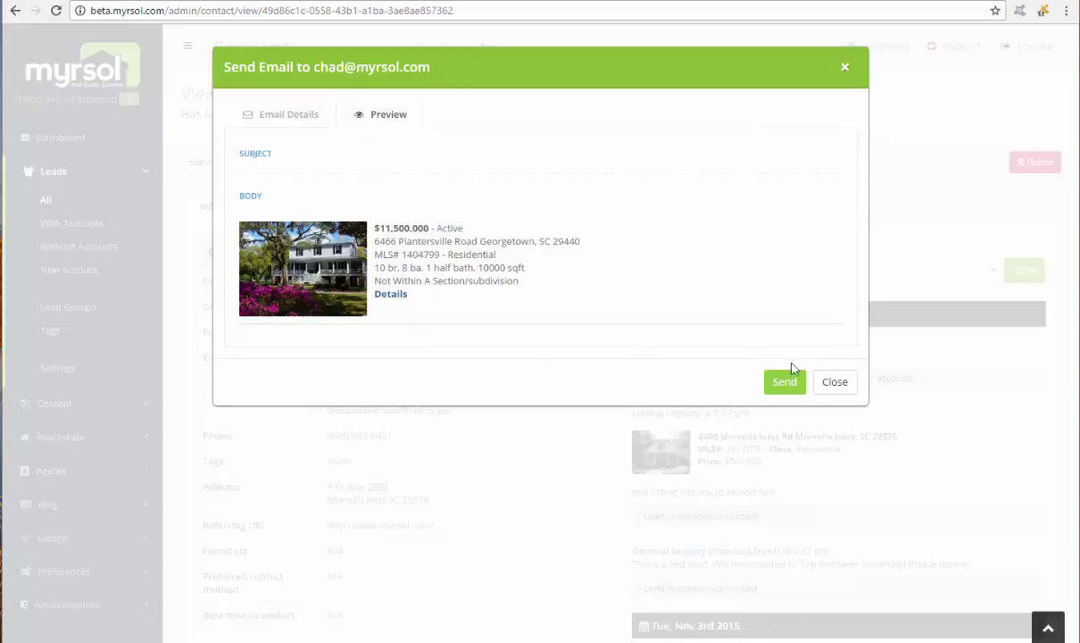
click(836, 387)
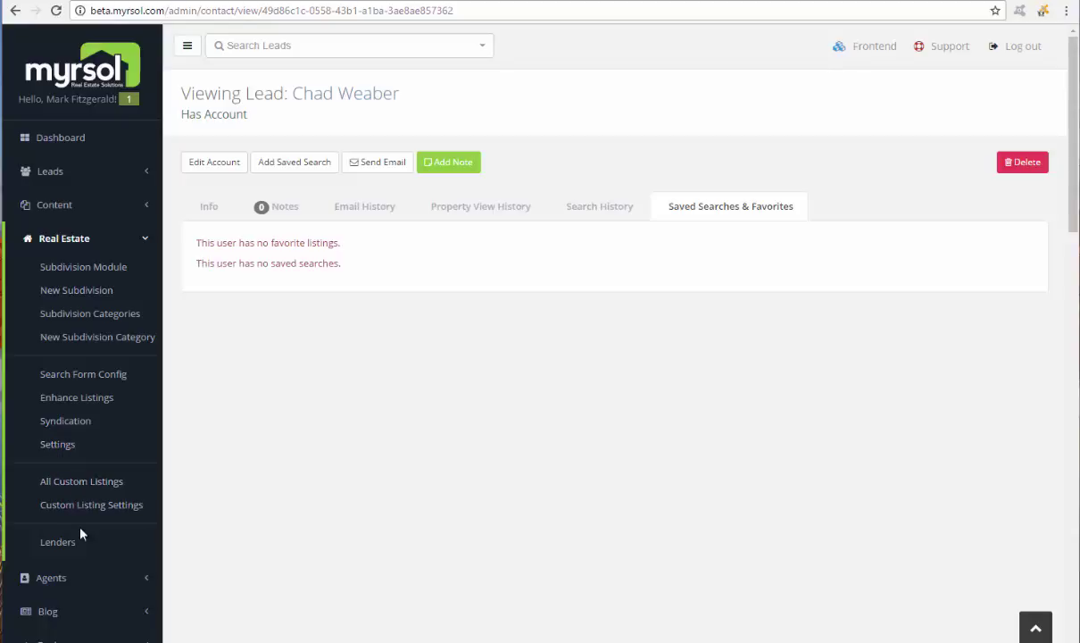
- Open the lenders area, and view the preferred lender and advanced mortgage calculator options on the page for listing MLS# 1404799
click(58, 542)
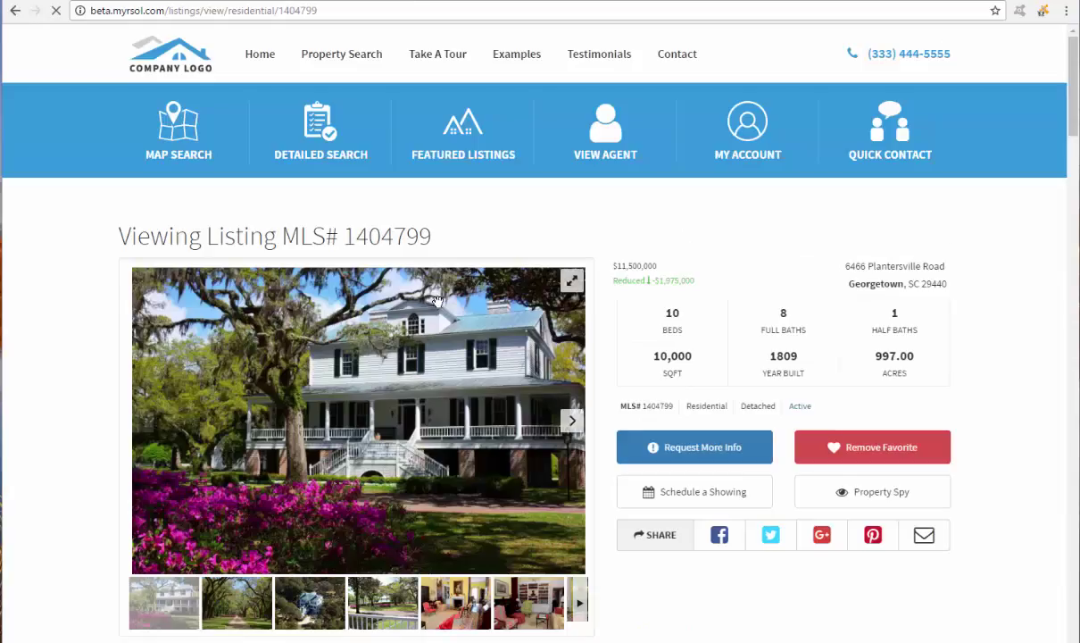
scroll(431, 323, down, 12)
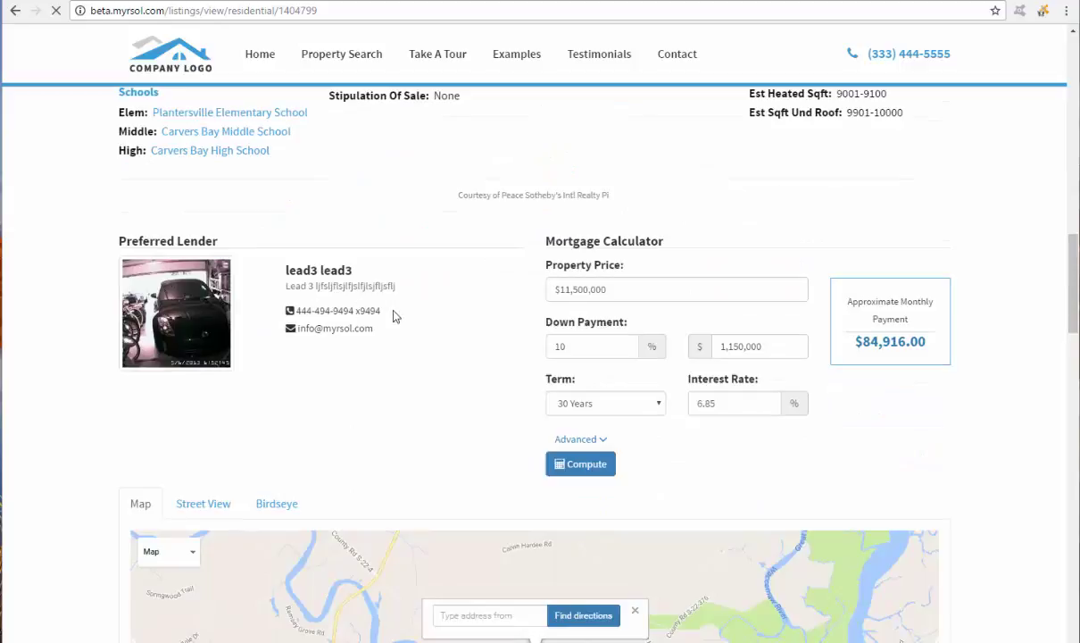
scroll(396, 324, down, 2)
scroll(395, 323, up, 2)
click(577, 439)
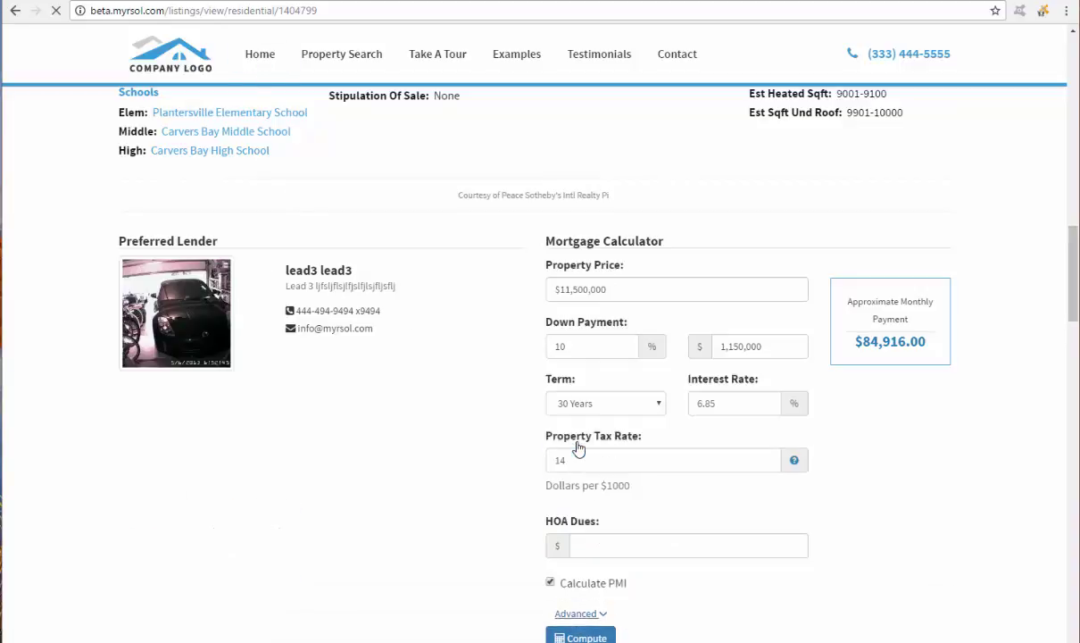
- View the listing's request more information form with its lender assistance option, and close it without sending
scroll(411, 416, up, 6)
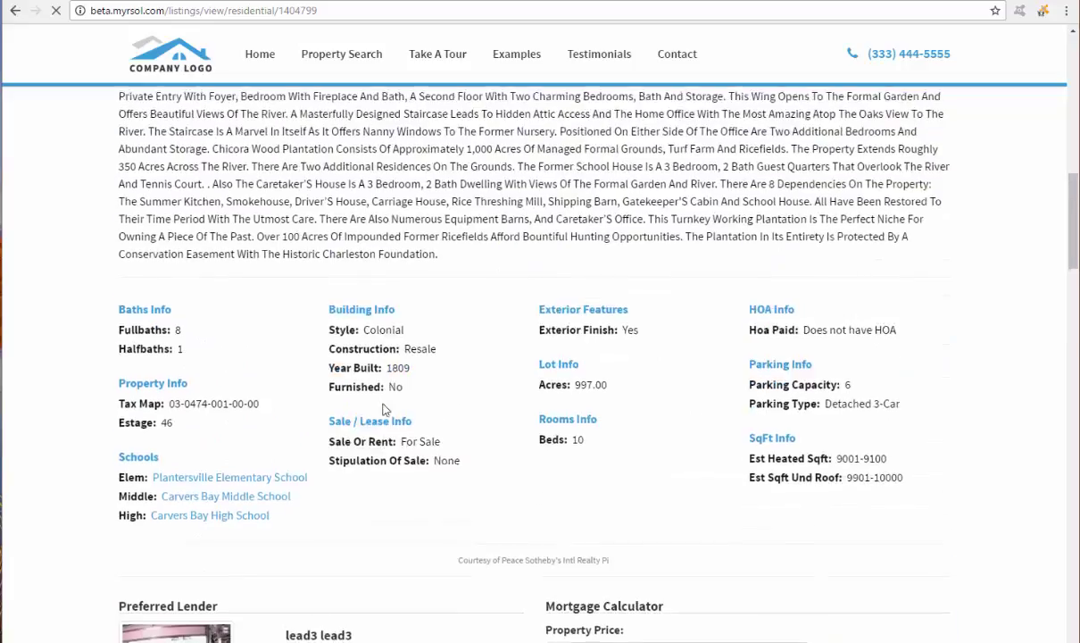
scroll(393, 399, up, 6)
scroll(536, 384, down, 1)
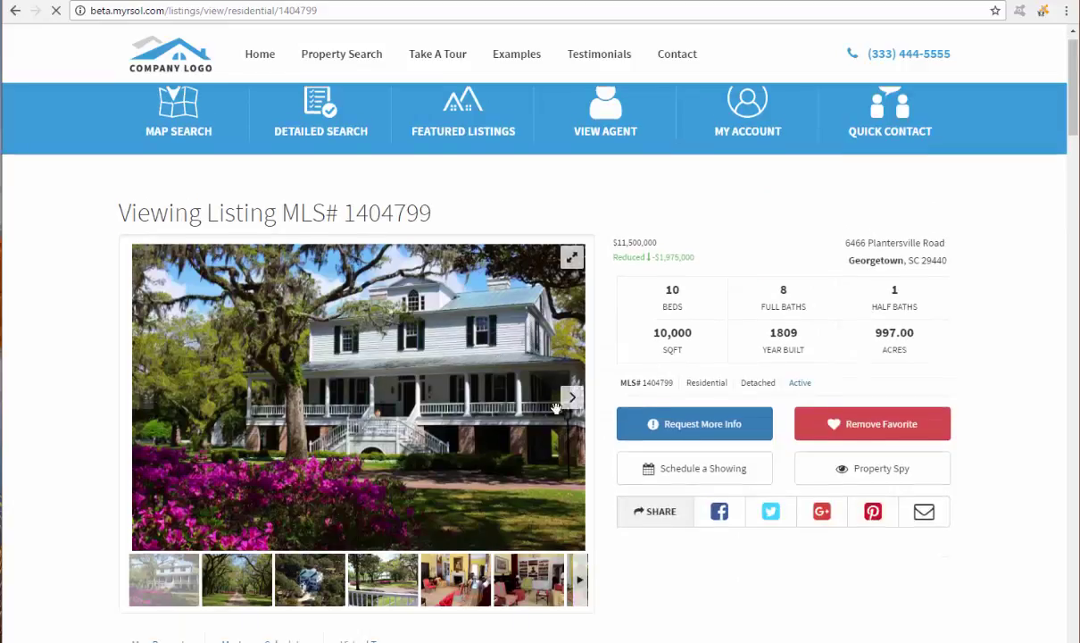
click(689, 373)
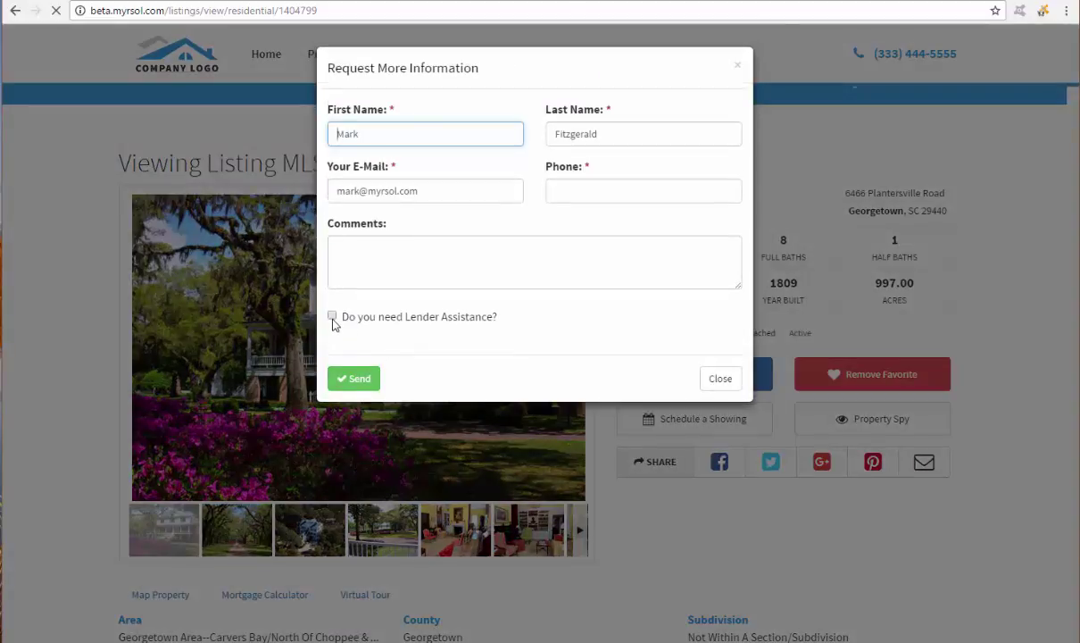
click(716, 378)
- Review the listing's agent remarks, preferred lender and mortgage calculator sections again and return towards the page start
scroll(448, 397, down, 8)
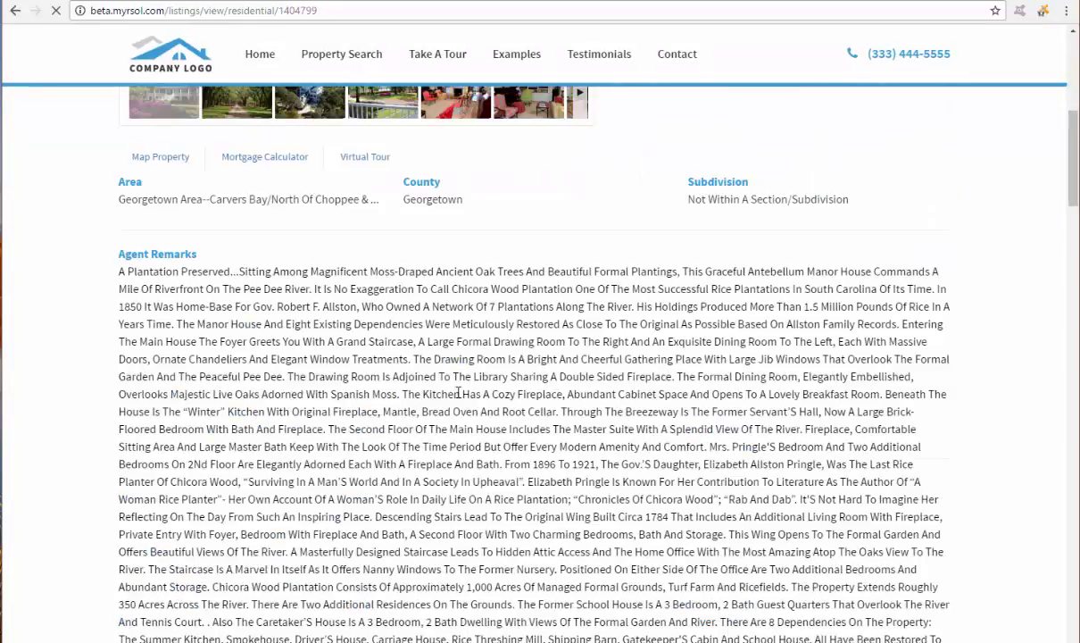
scroll(449, 397, down, 5)
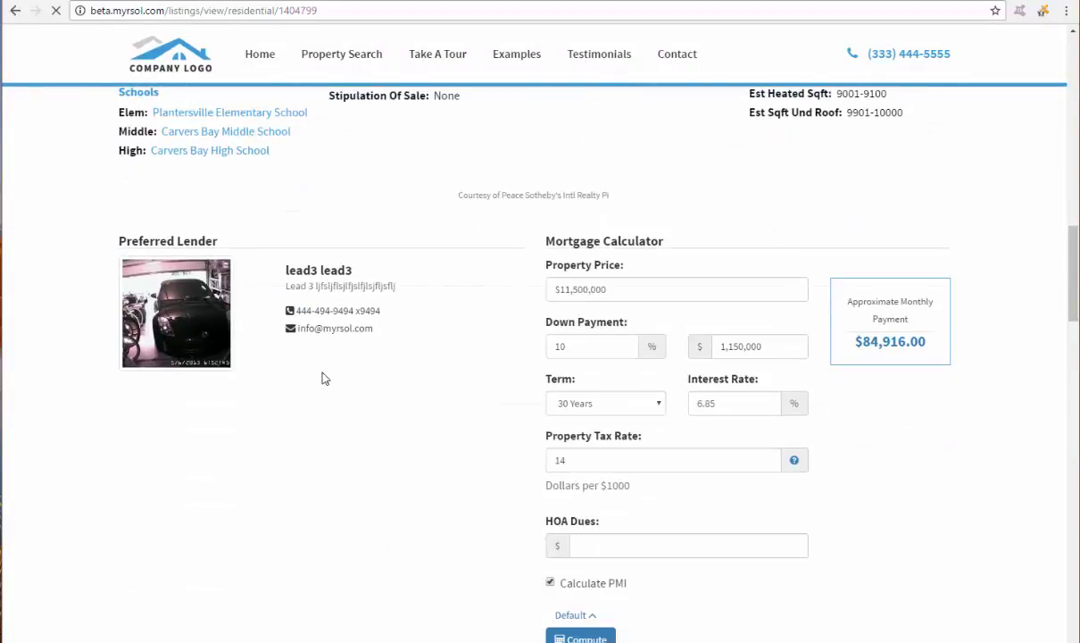
scroll(381, 383, down, 2)
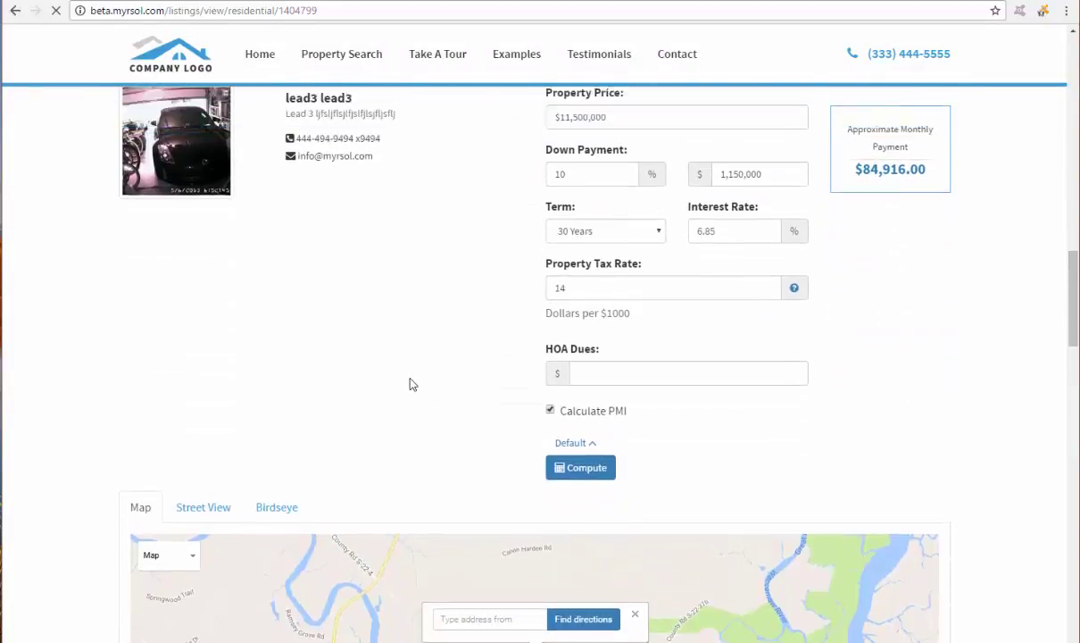
scroll(409, 384, up, 6)
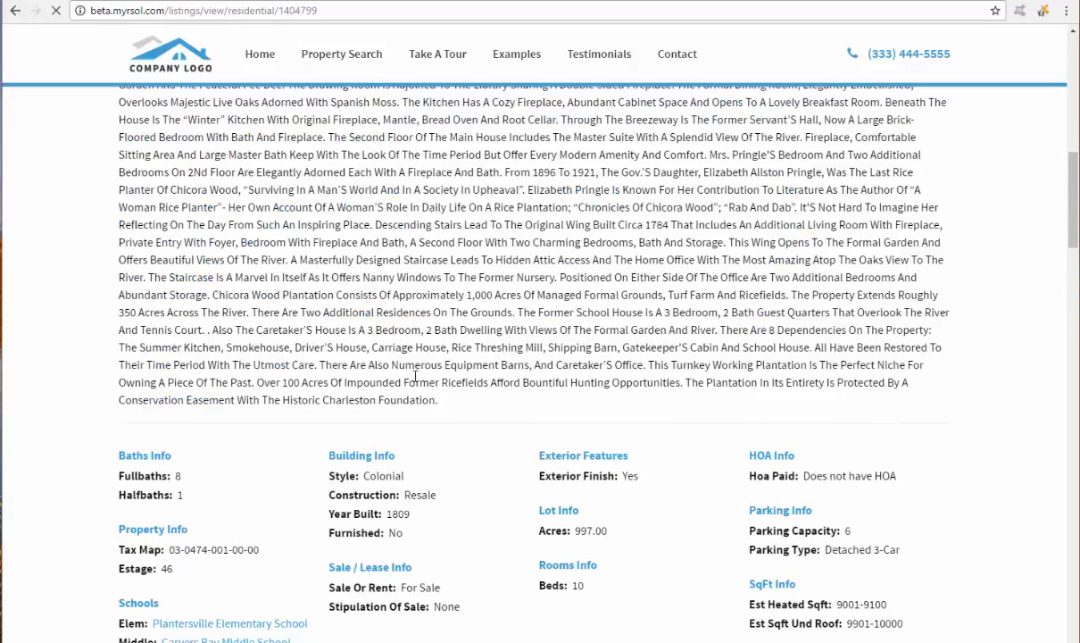
scroll(494, 386, up, 7)
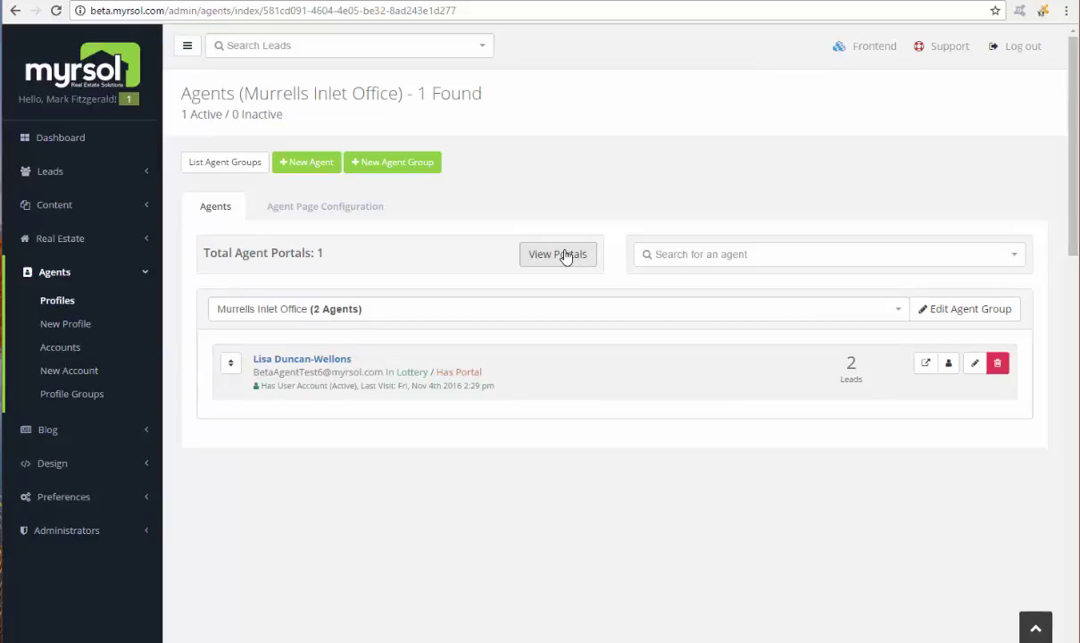
- View the agent portals list with its portal URL and close it
click(565, 256)
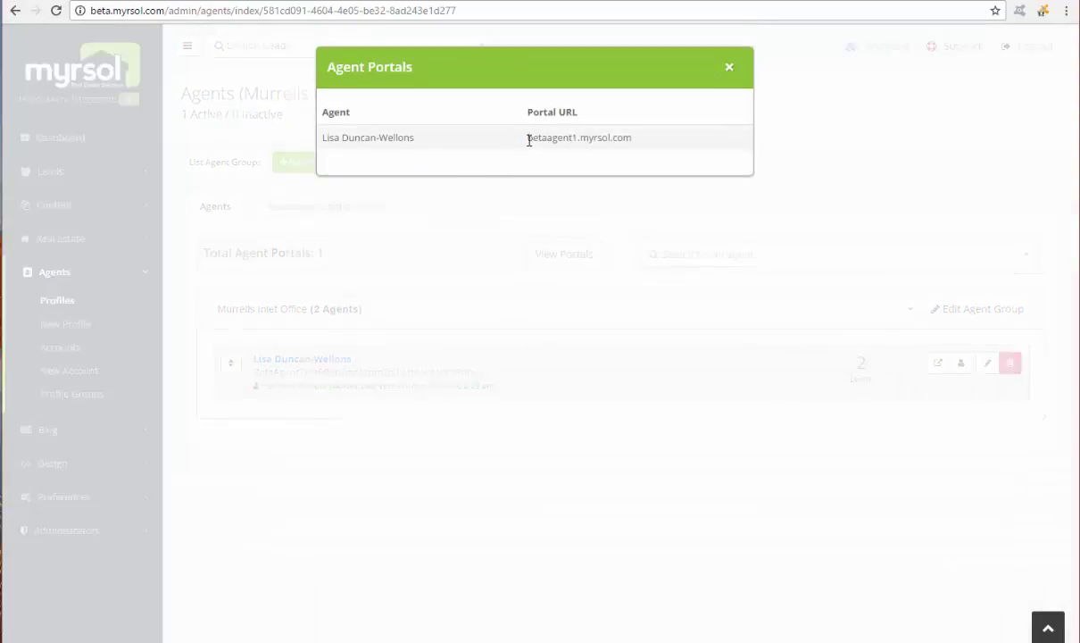
drag(529, 140, 651, 132)
click(732, 105)
click(730, 70)
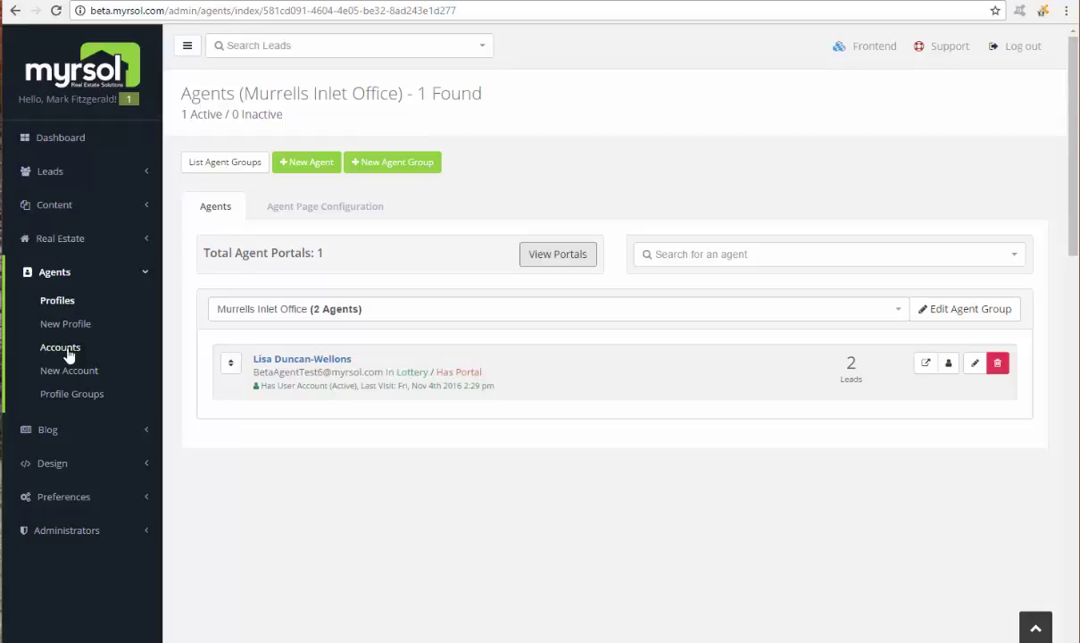
- Open the sitewide settings from preferences and view the SMS settings
click(63, 496)
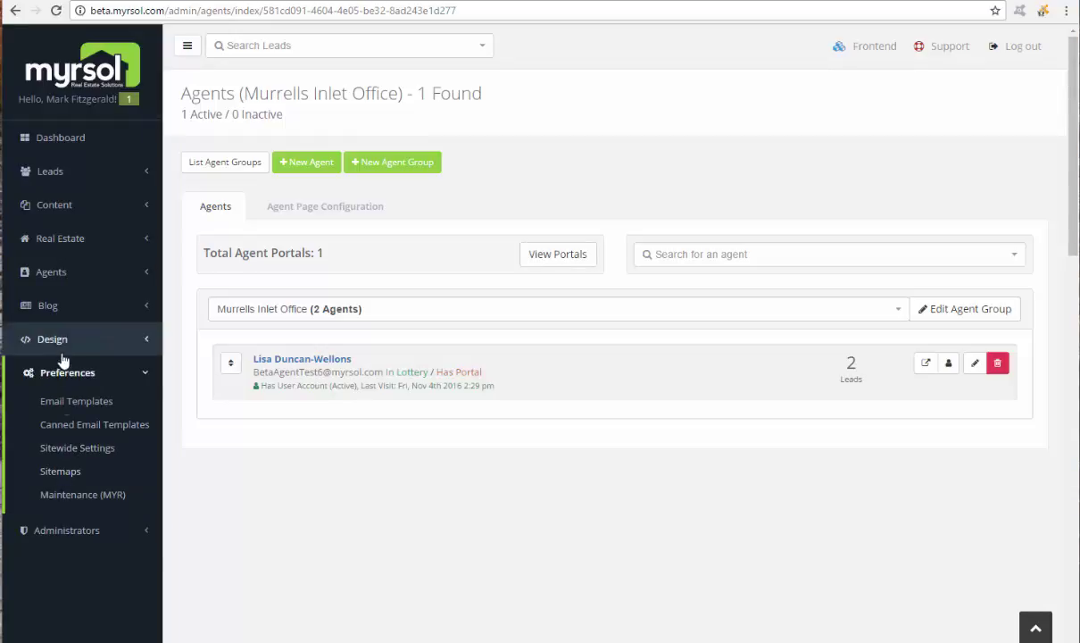
click(70, 451)
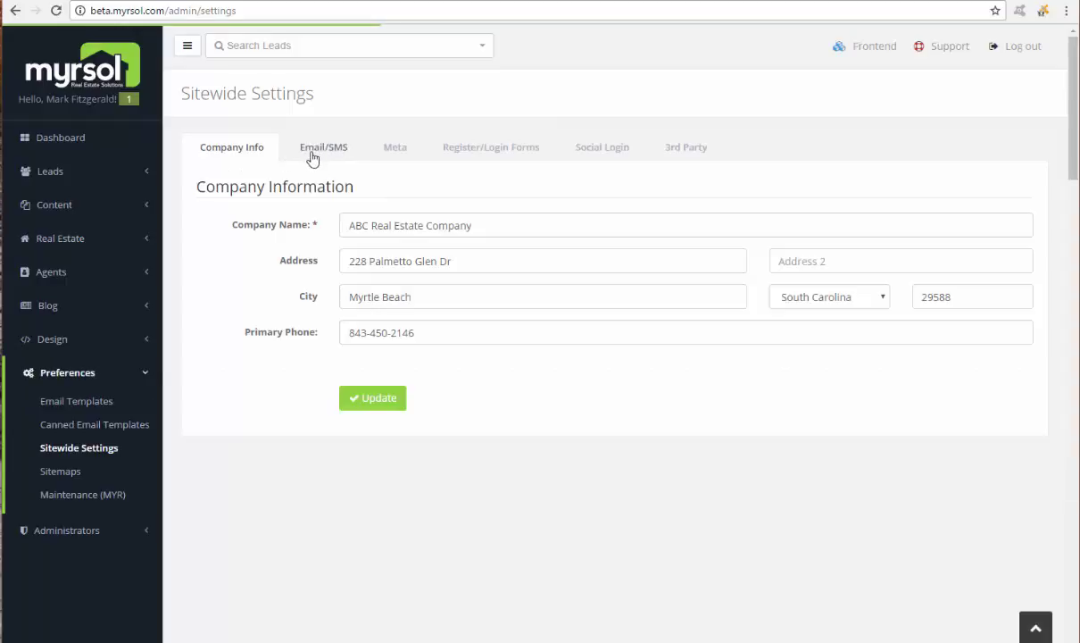
click(314, 153)
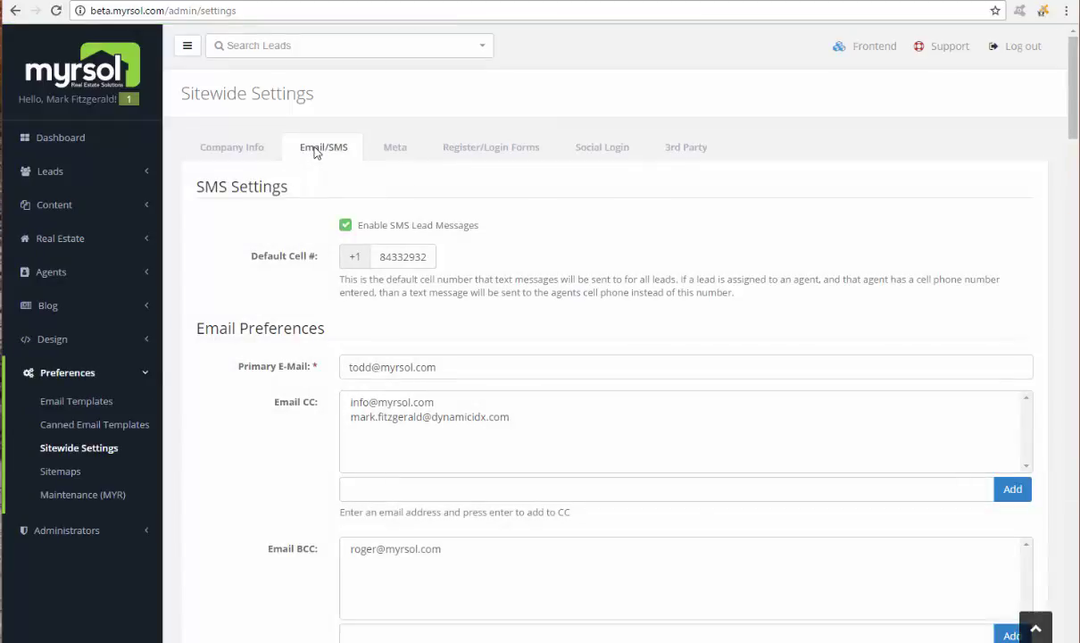
drag(199, 185, 299, 188)
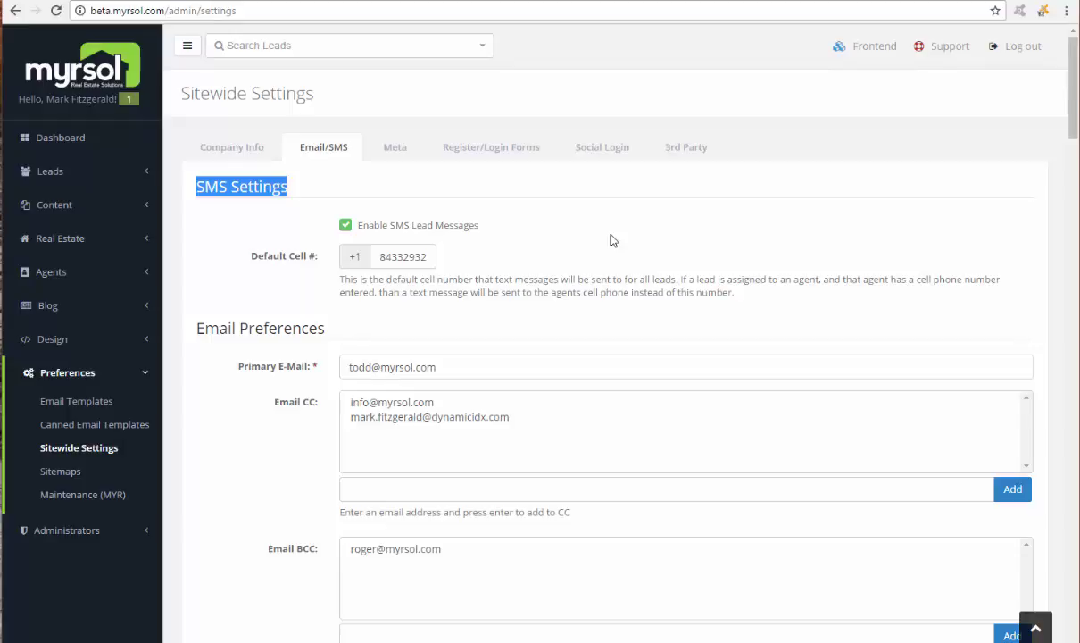
- Show subject snippet help for listing showings, new registered users, subdivision inquiries and custom listing showings, and review the saved search settings
scroll(586, 221, down, 8)
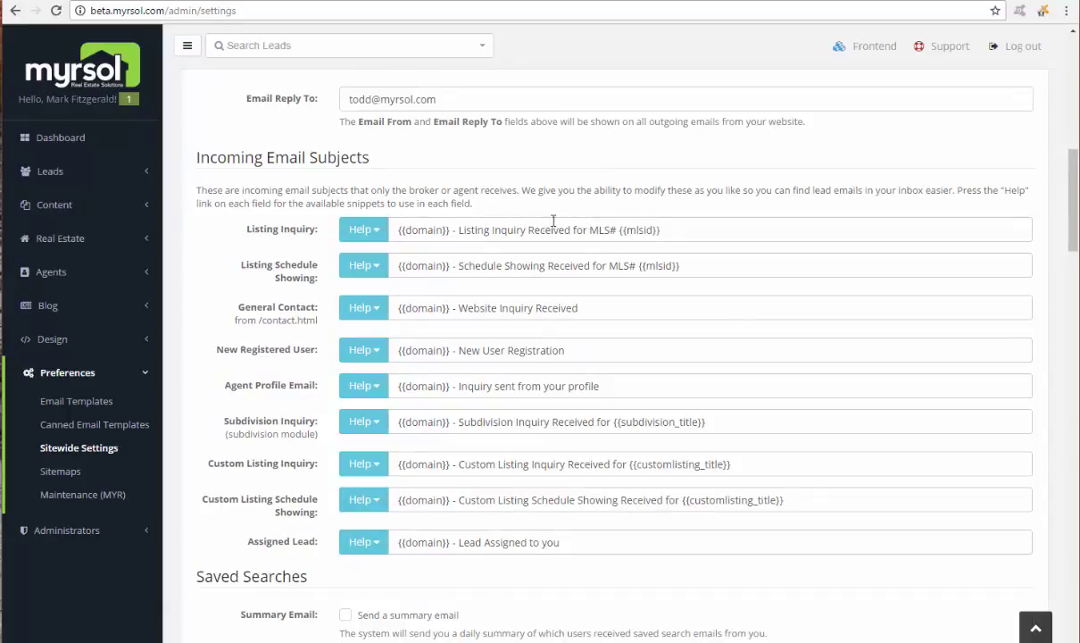
click(364, 273)
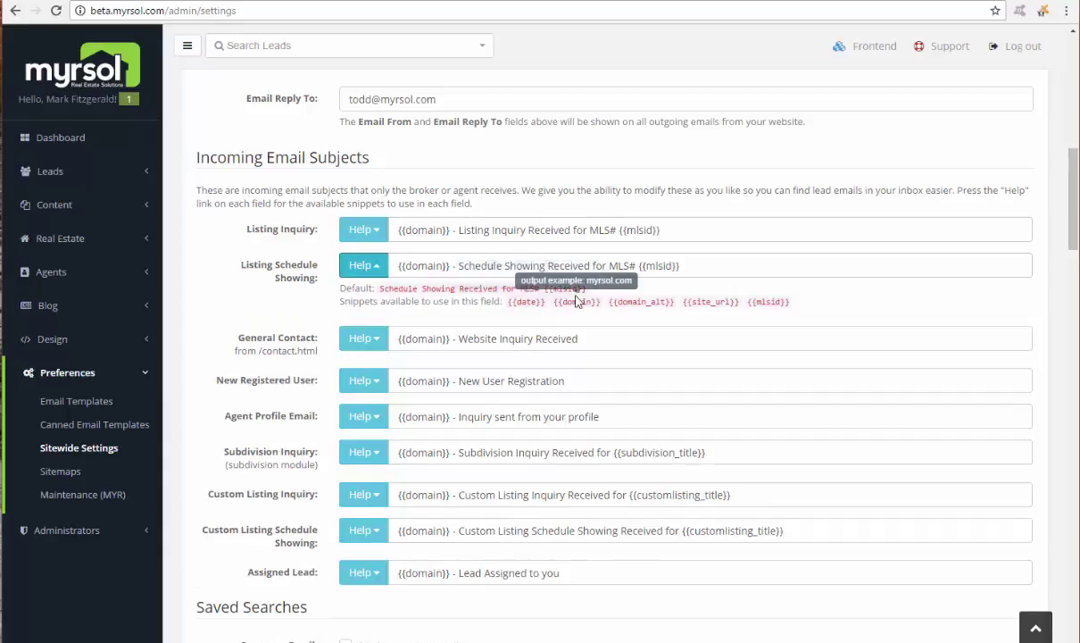
click(362, 380)
scroll(394, 428, down, 2)
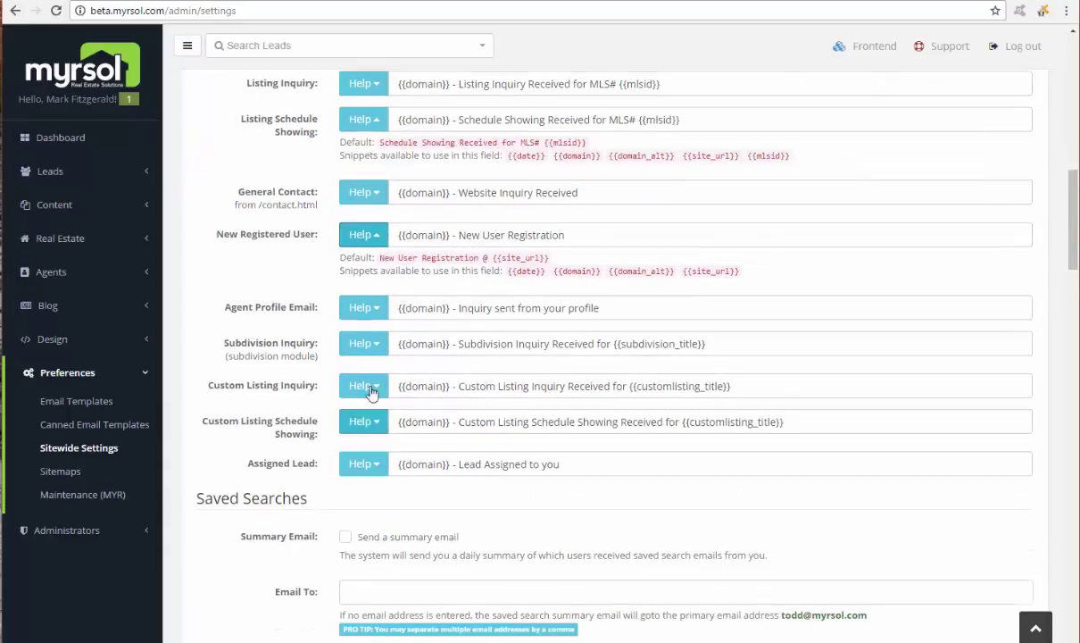
click(363, 347)
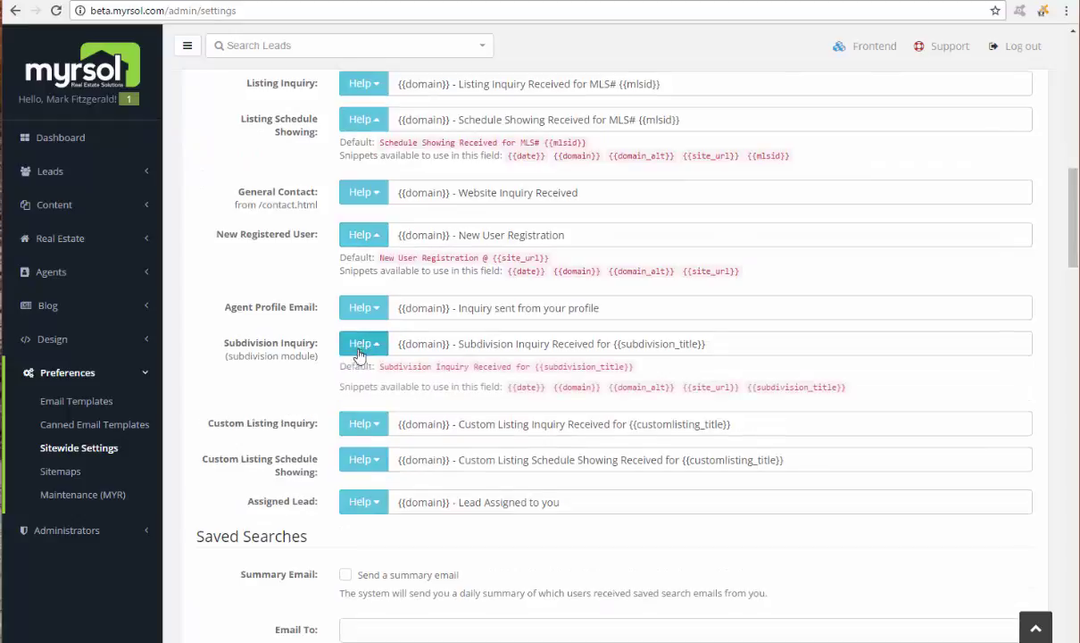
click(375, 462)
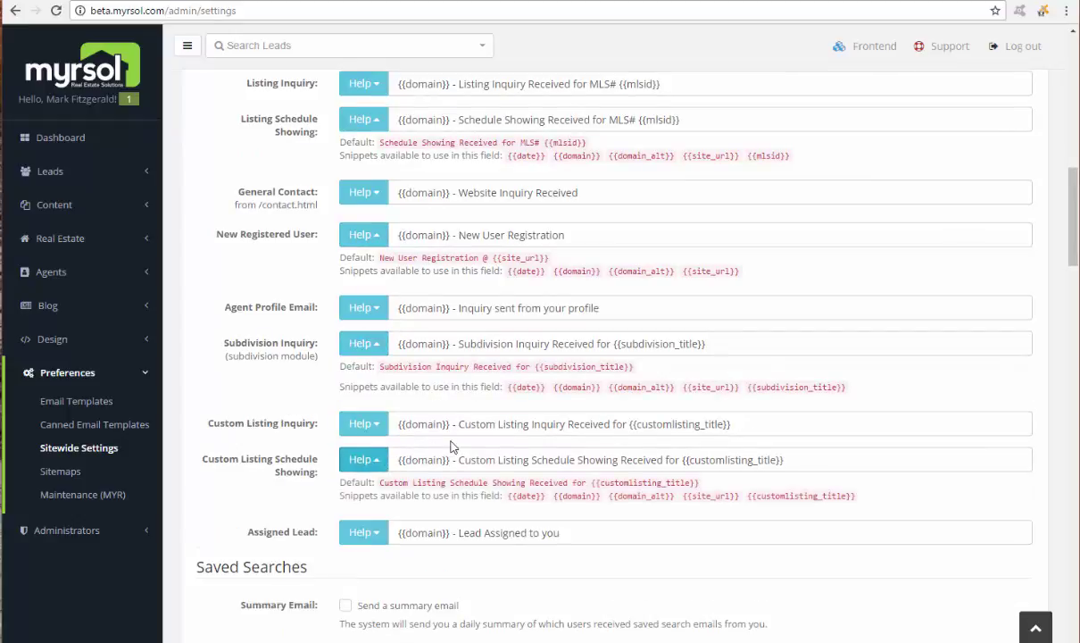
scroll(450, 444, down, 2)
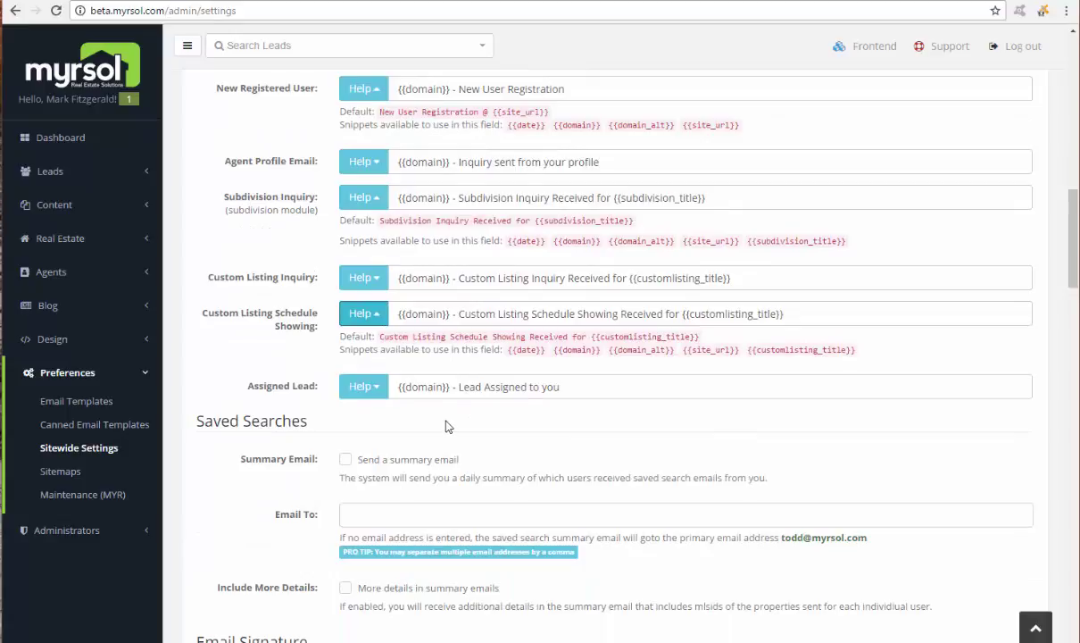
scroll(447, 426, down, 2)
scroll(389, 381, down, 2)
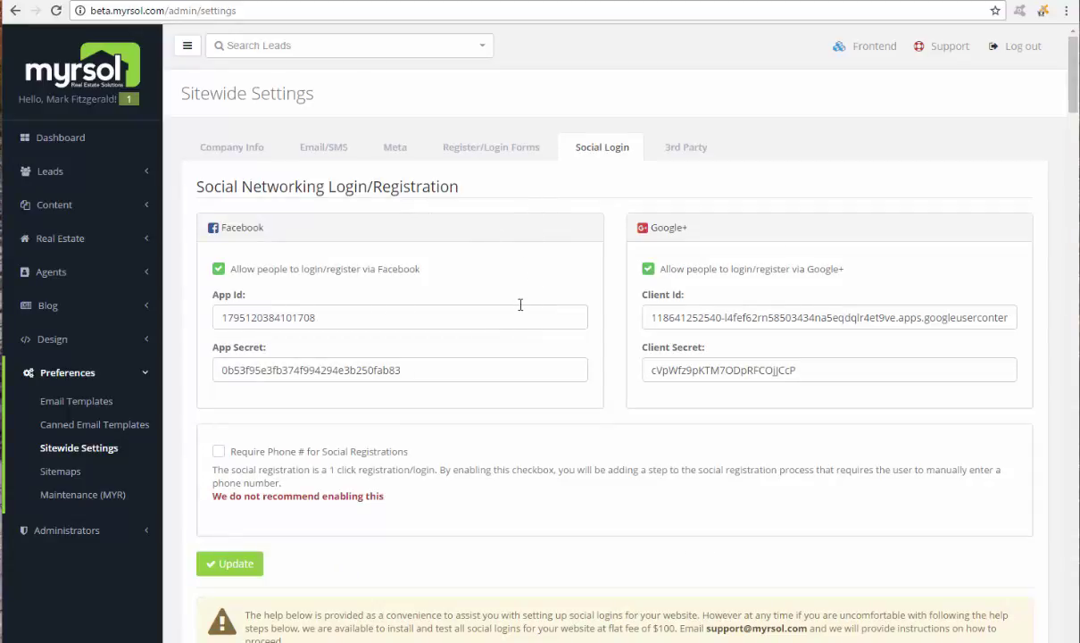
- Examine the Facebook and Google+ social login settings and the social login setup help
scroll(495, 299, down, 3)
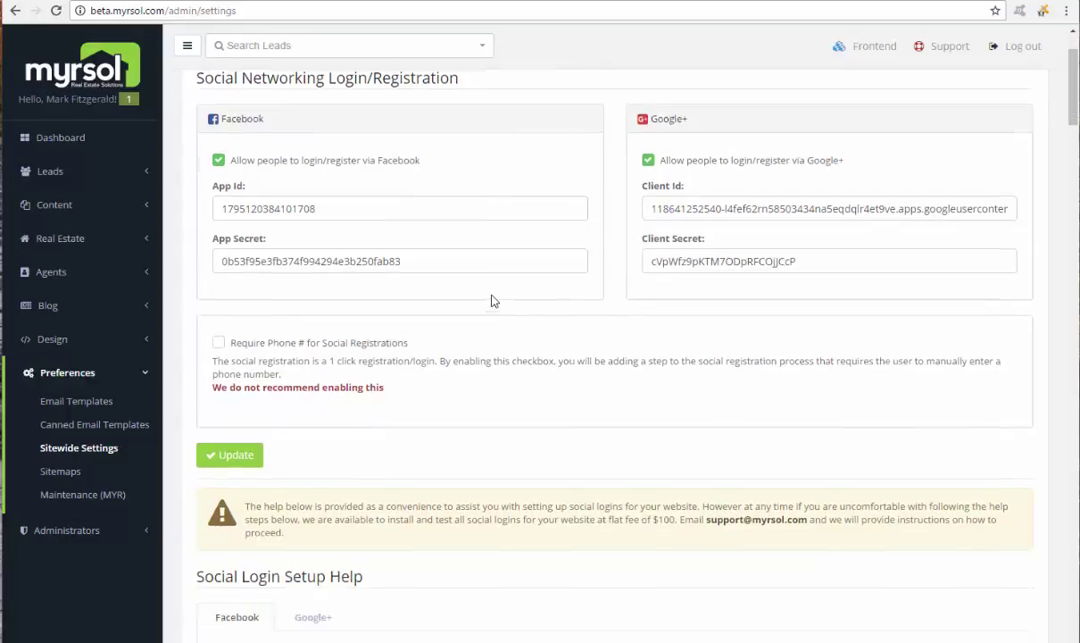
scroll(492, 302, up, 3)
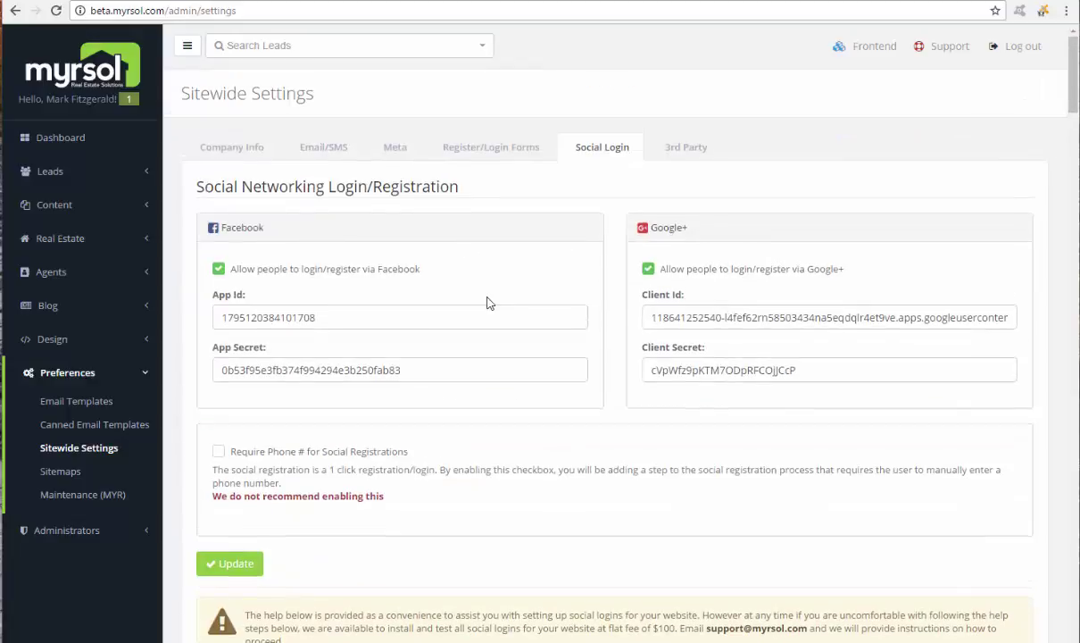
scroll(478, 407, down, 1)
scroll(476, 407, down, 3)
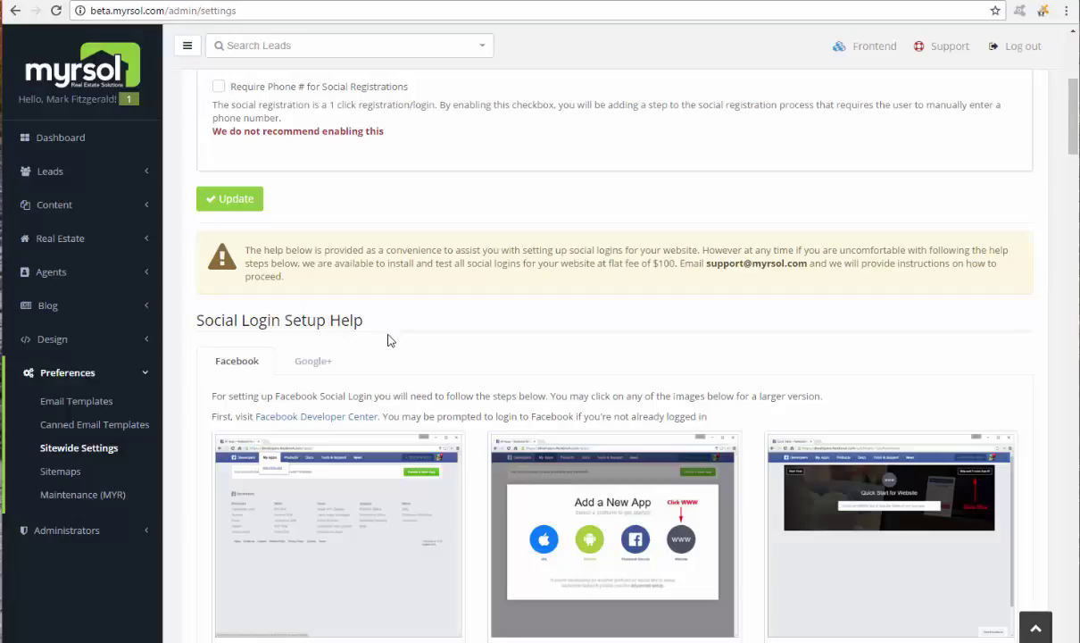
scroll(388, 340, down, 3)
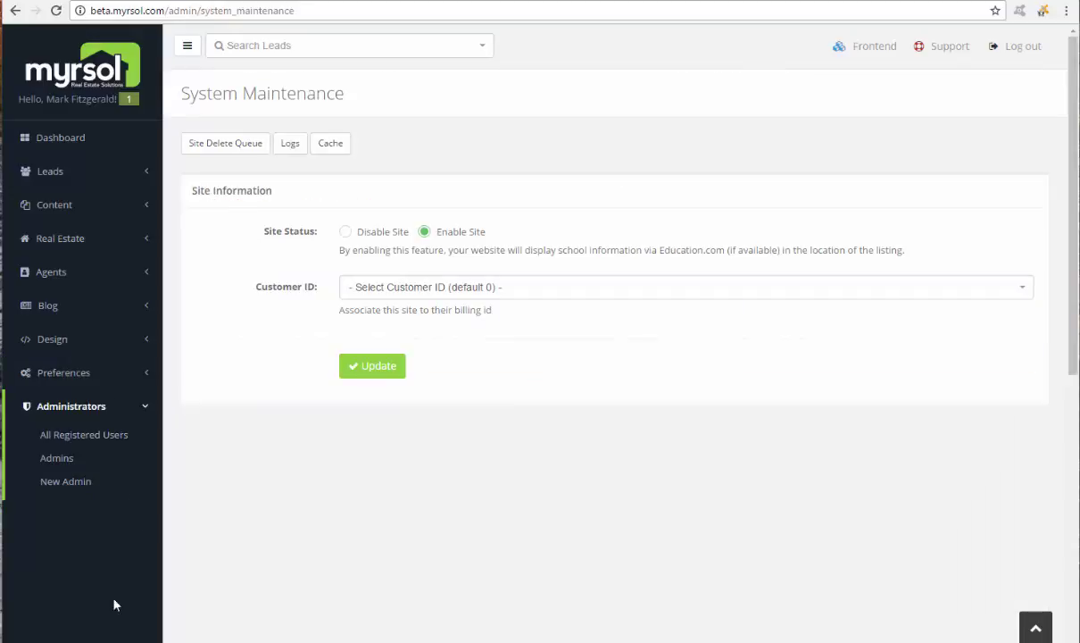
- List all registered user accounts from the administrators section and look through them
click(88, 436)
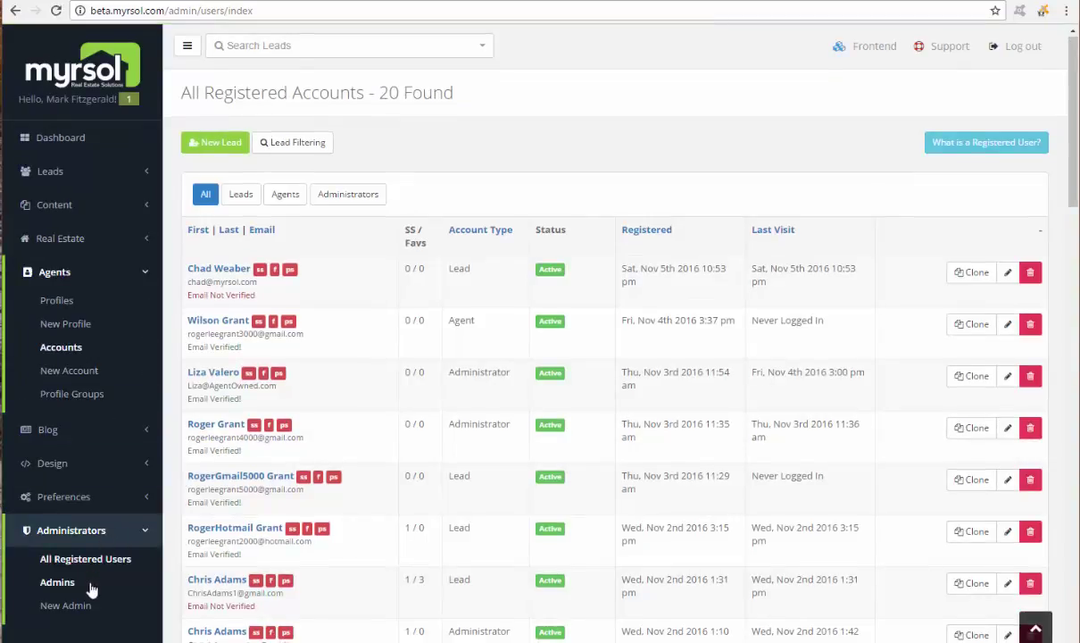
scroll(89, 589, down, 2)
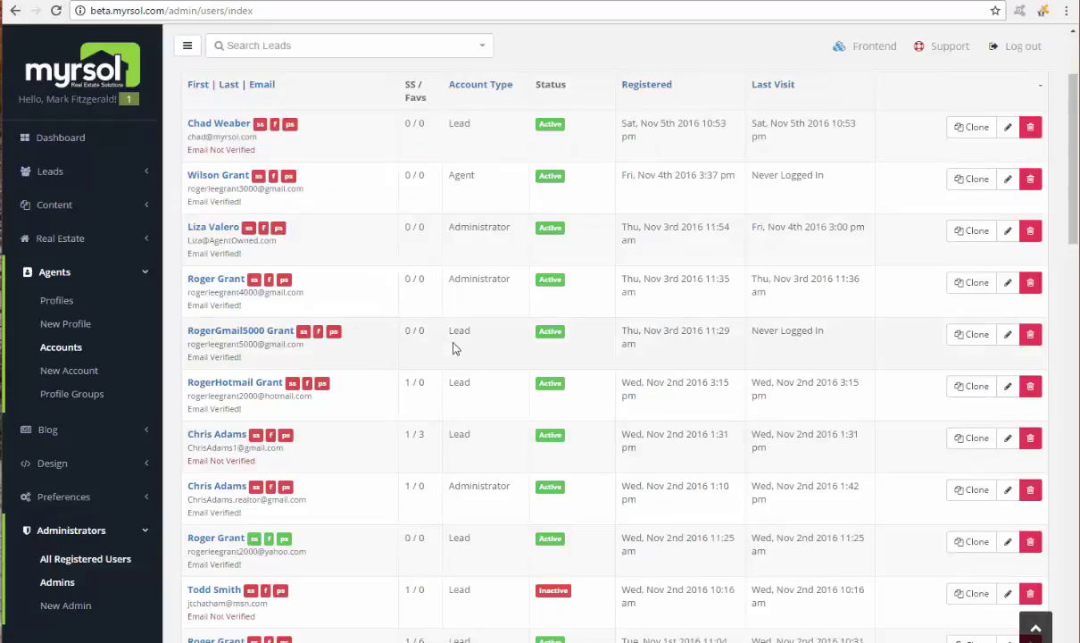
- Review the registered accounts list and its filters for leads, agents and administrators
scroll(449, 346, up, 2)
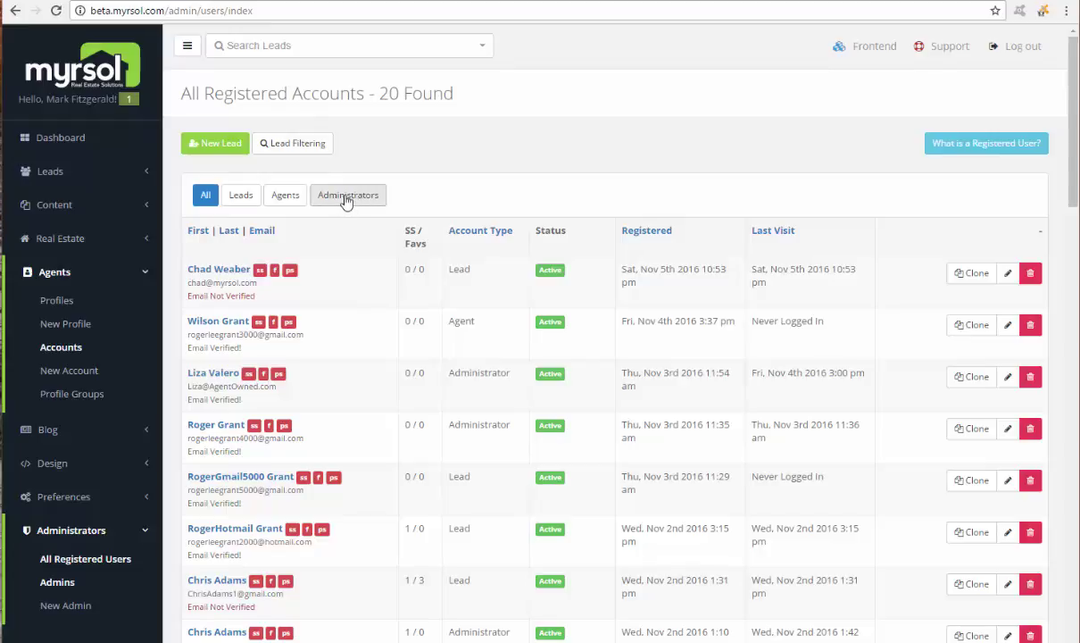
scroll(97, 441, down, 4)
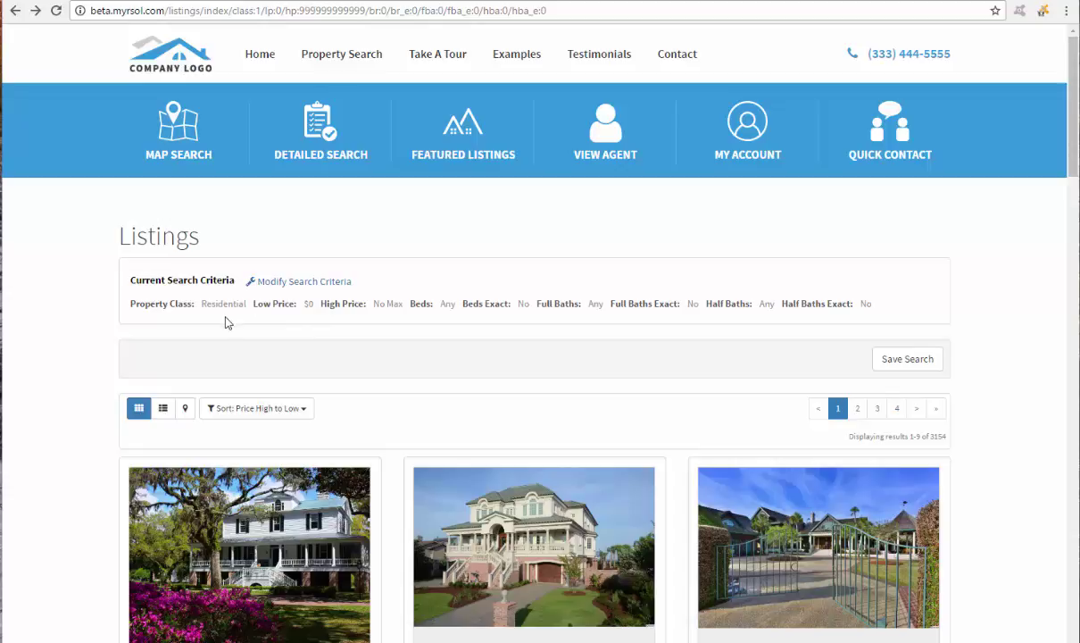
- Examine the residential listing results on the public site, including the search criteria, save option and property cards
scroll(318, 447, down, 3)
scroll(319, 445, up, 3)
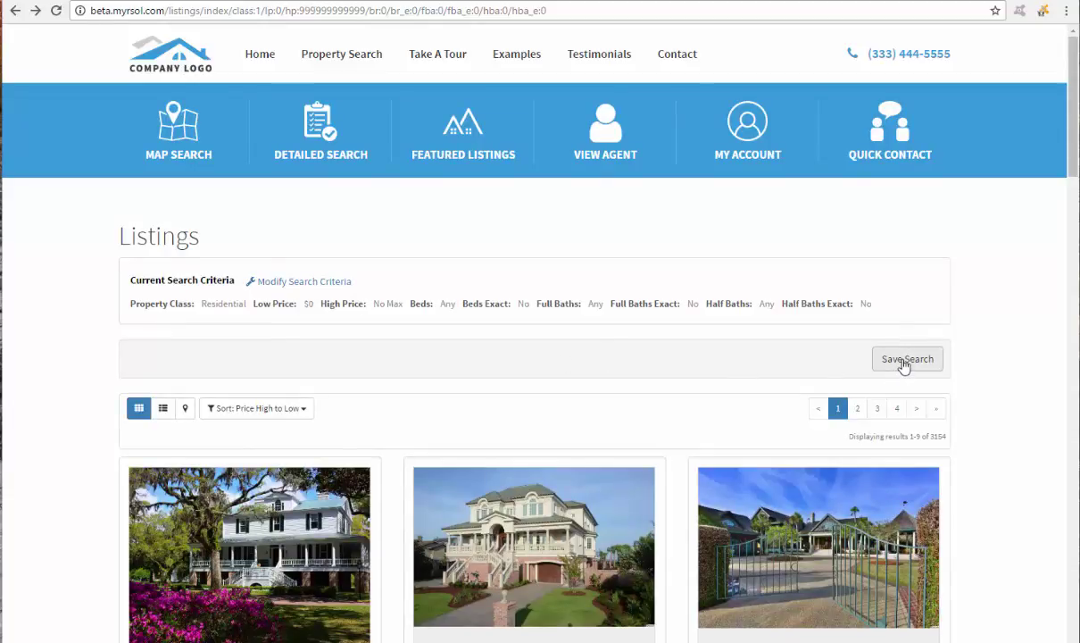
scroll(470, 386, down, 3)
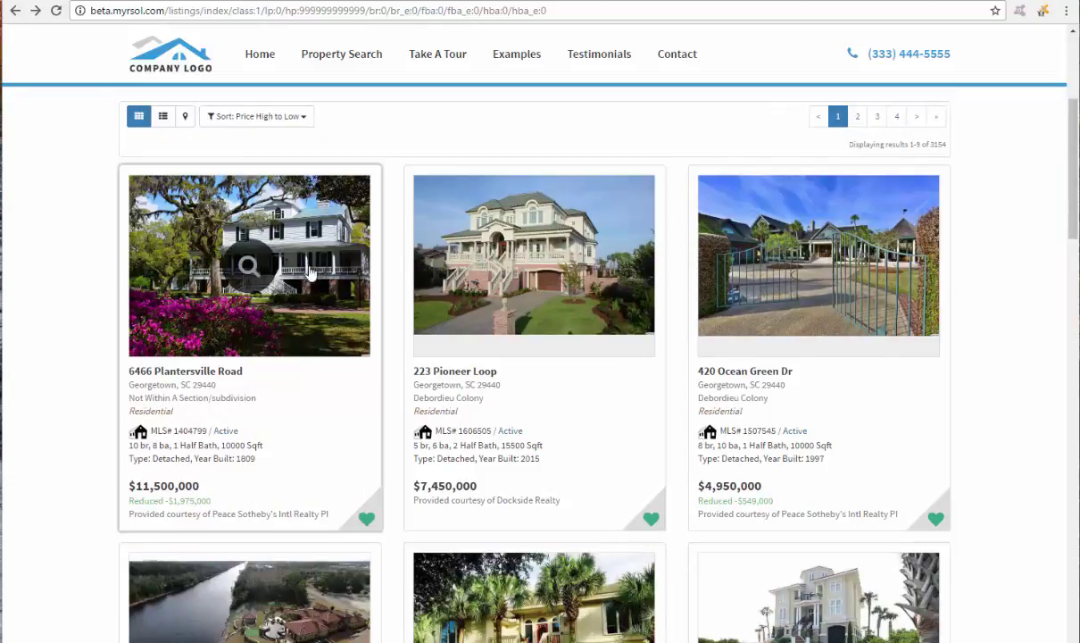
scroll(505, 284, down, 1)
scroll(505, 284, down, 1)
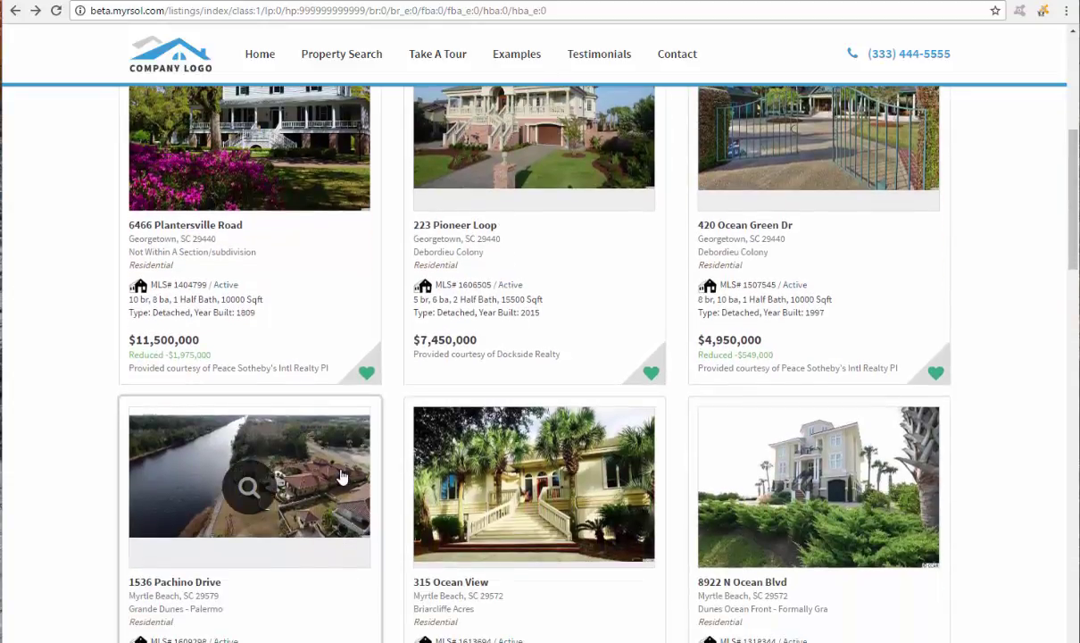
scroll(378, 311, up, 2)
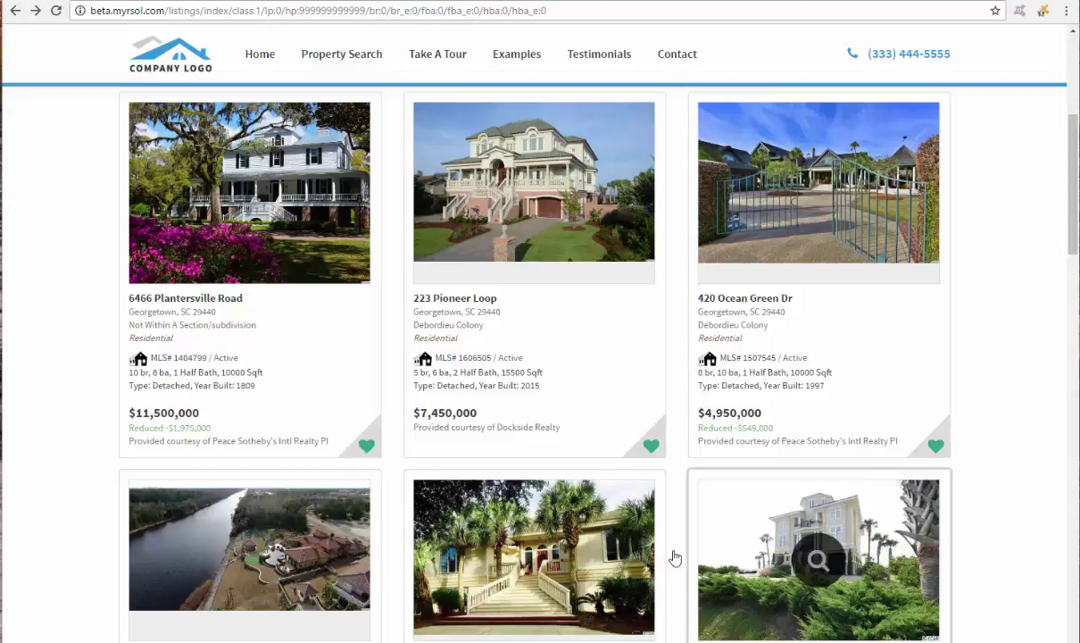
scroll(429, 536, up, 5)
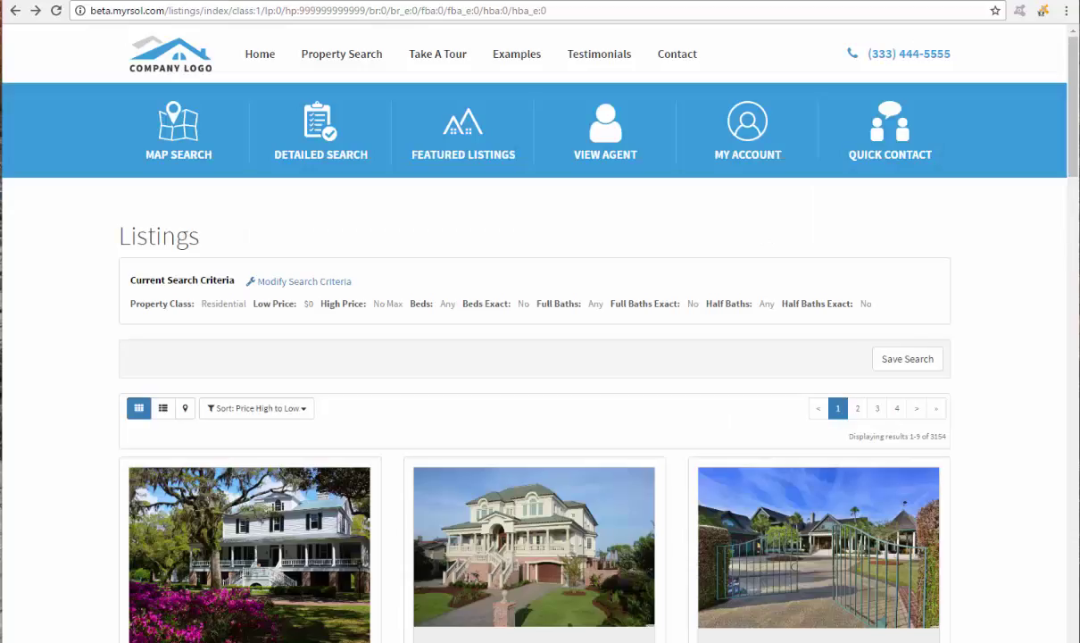
- Open the search criteria for modification and review the city search form through its advanced features and search options
click(311, 284)
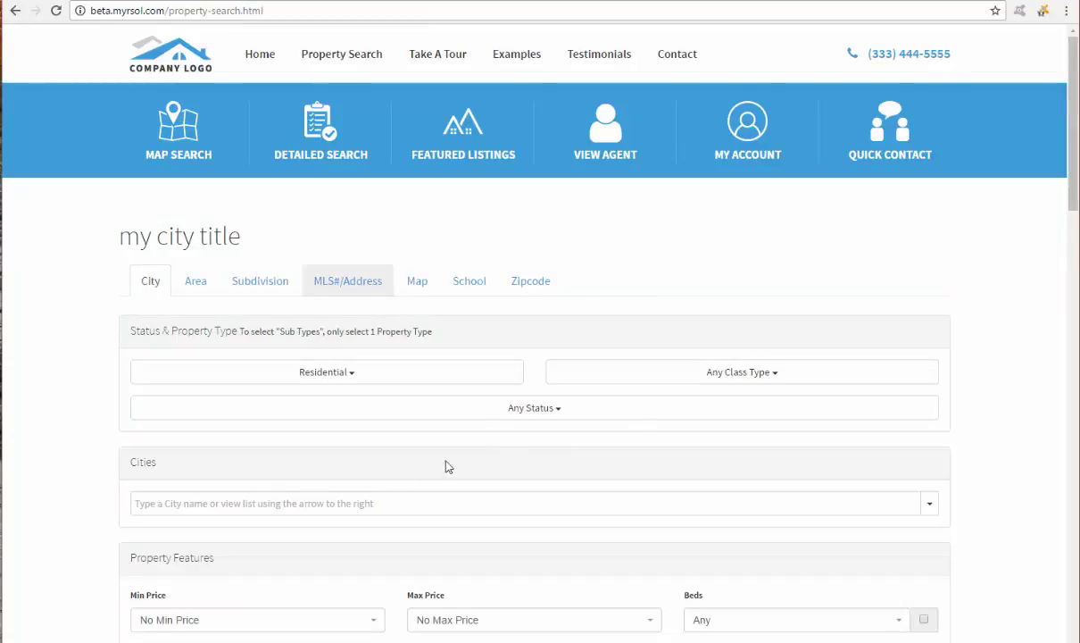
scroll(265, 475, down, 7)
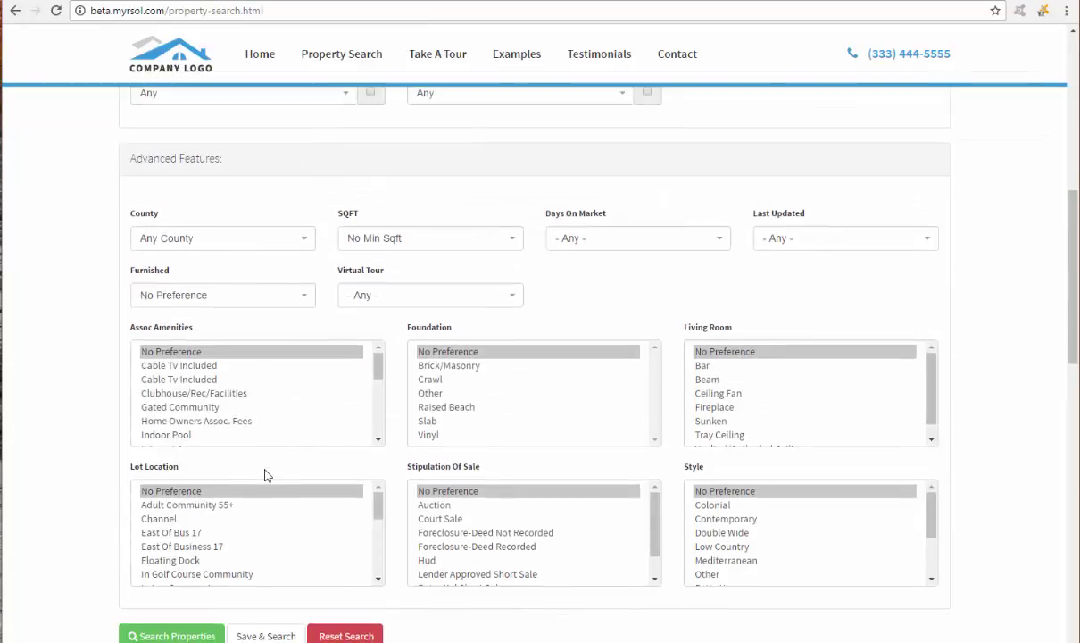
scroll(266, 475, down, 4)
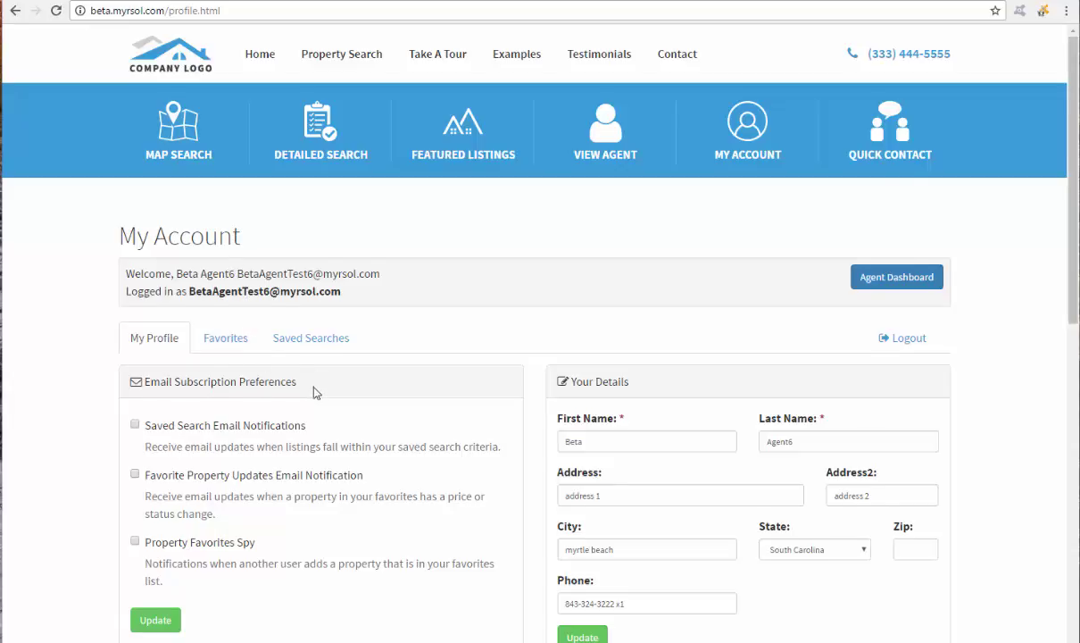
- Review the email subscription preferences and personal details on the My Account profile, and open the agent dashboard
scroll(307, 401, down, 1)
scroll(277, 385, up, 1)
click(881, 284)
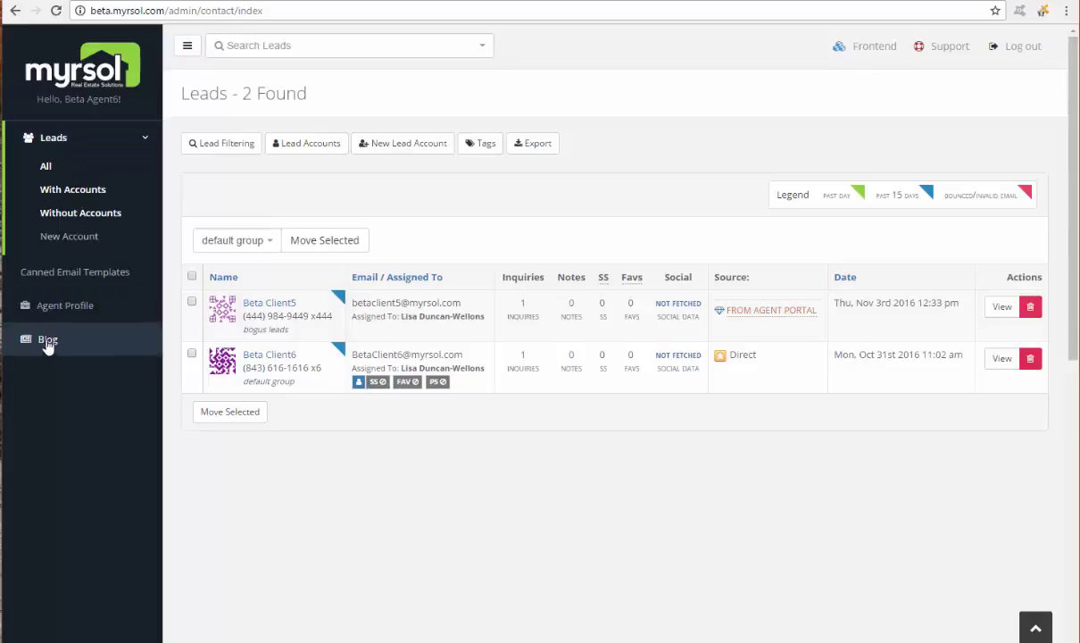
- View the contact information and social insight of the lead in the bogus leads group, and return to the leads list
click(262, 306)
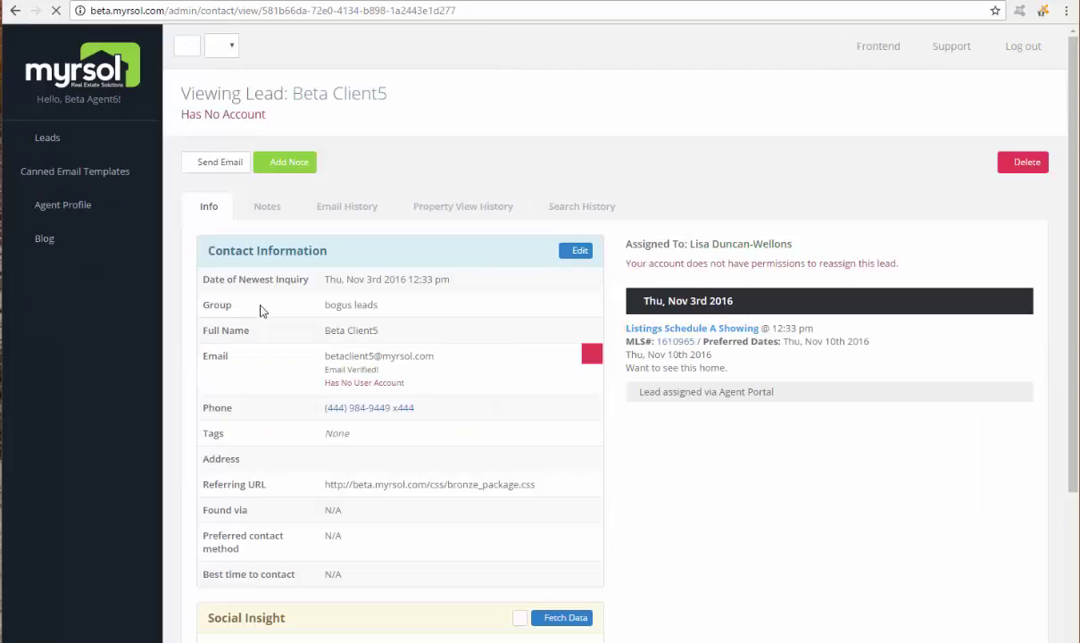
scroll(448, 462, down, 3)
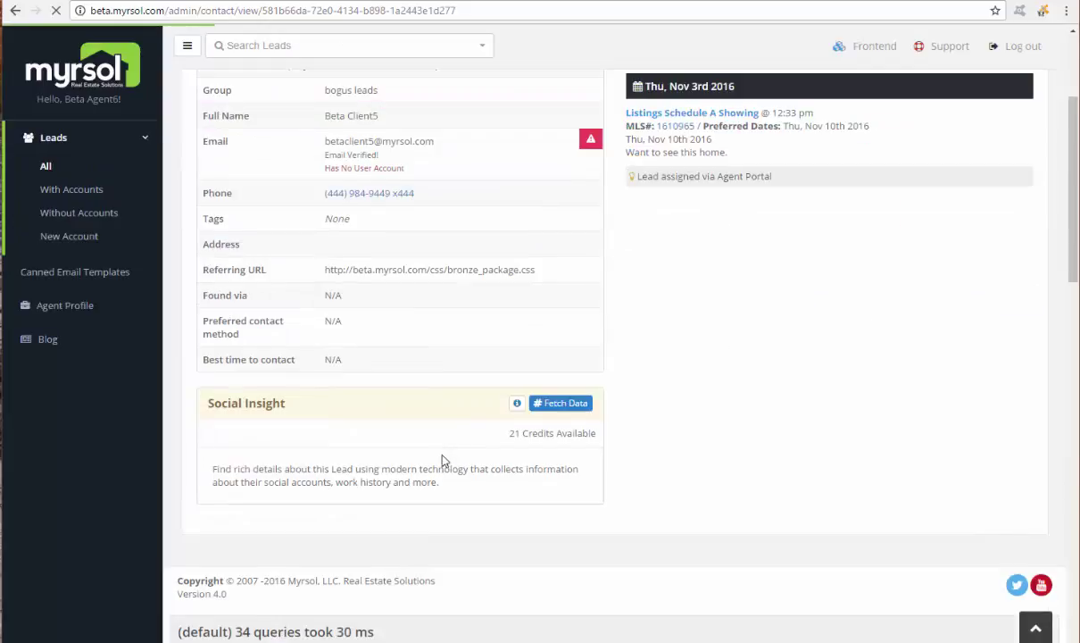
scroll(404, 428, up, 3)
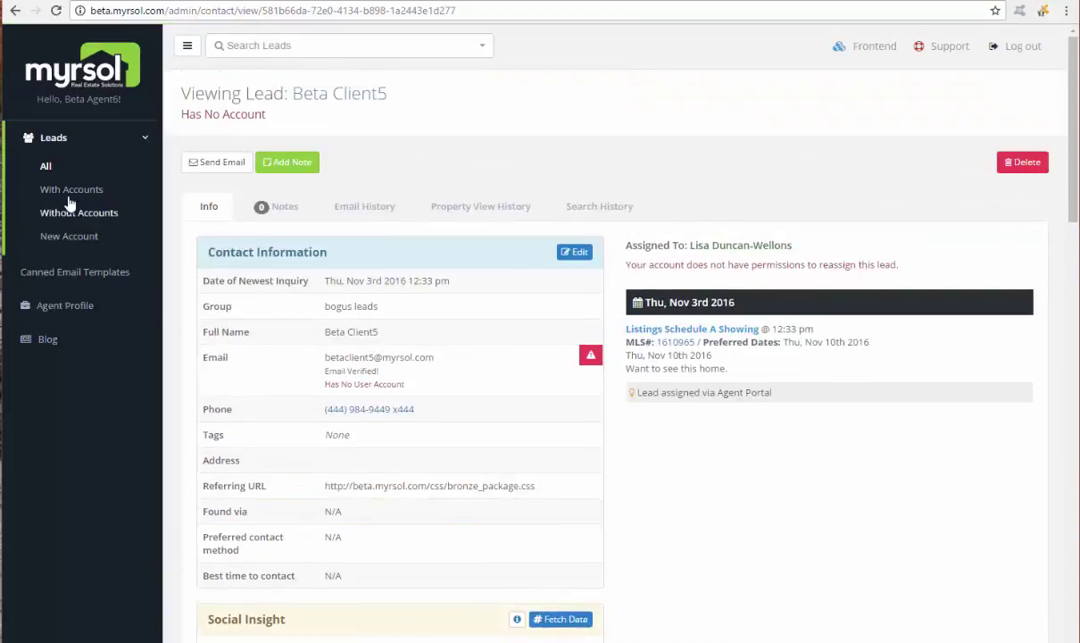
click(89, 213)
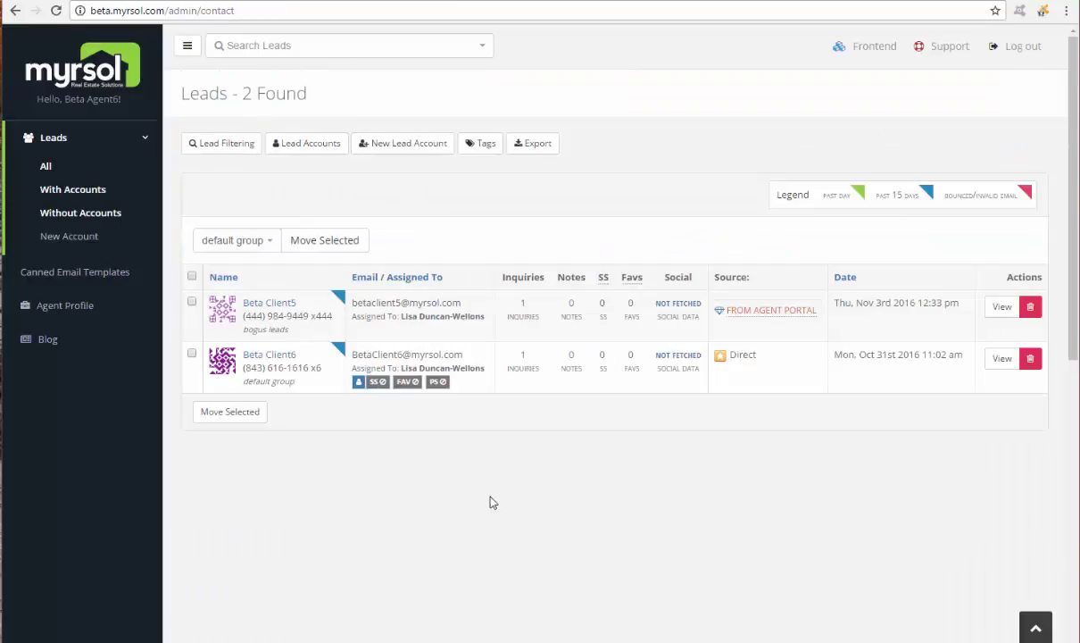